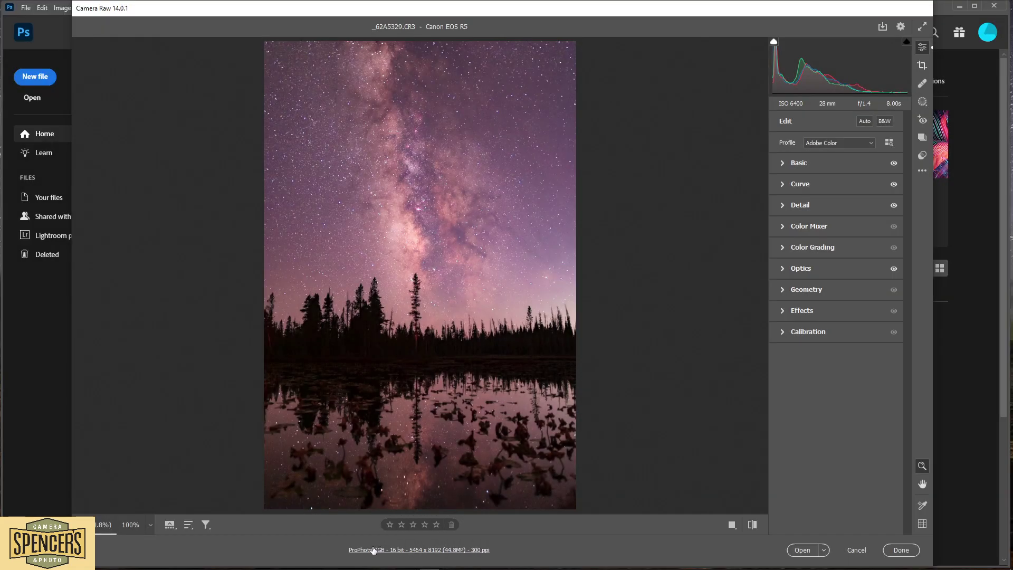
click(405, 550)
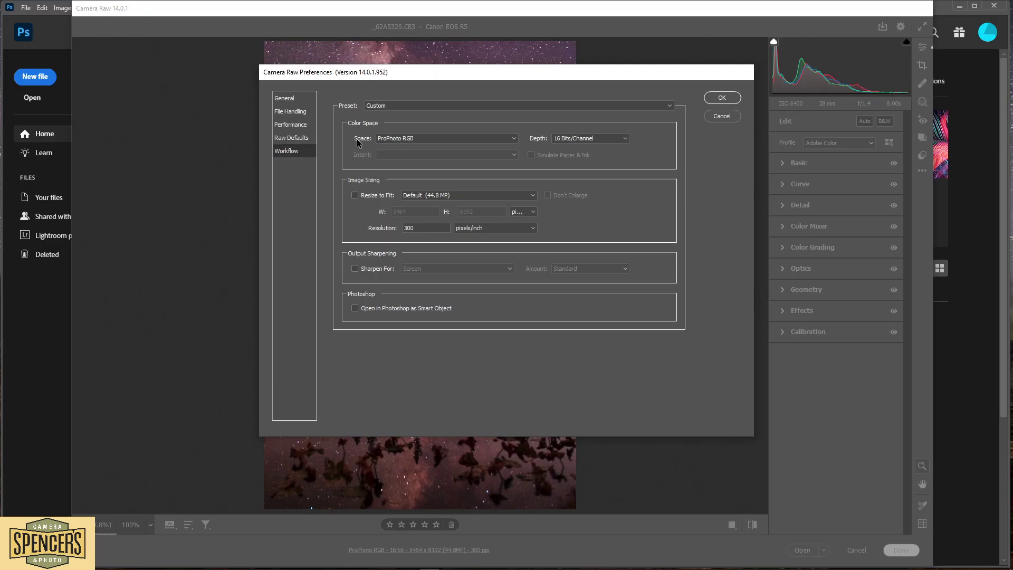
click(413, 137)
click(407, 148)
click(579, 135)
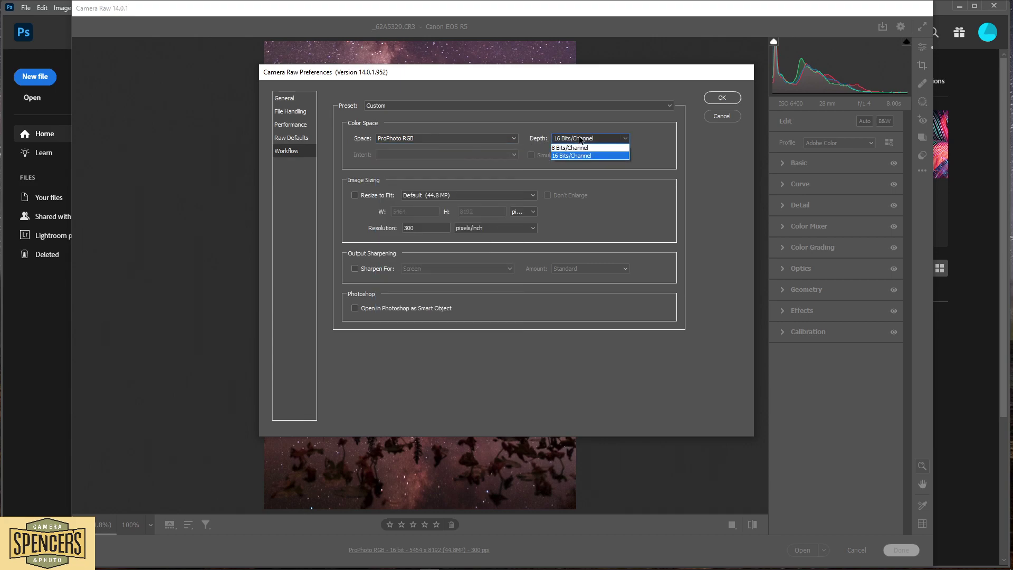
click(567, 156)
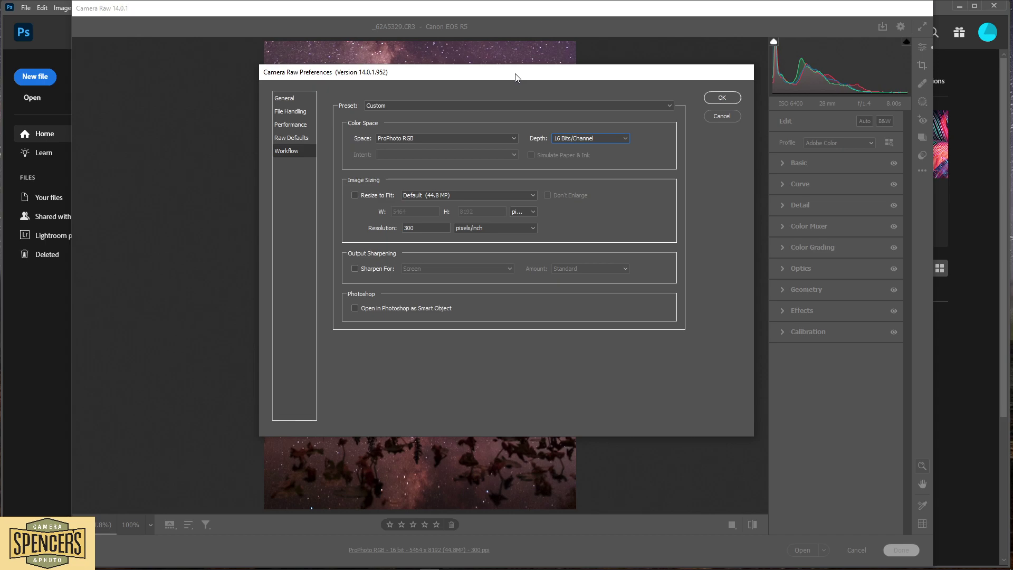
click(721, 97)
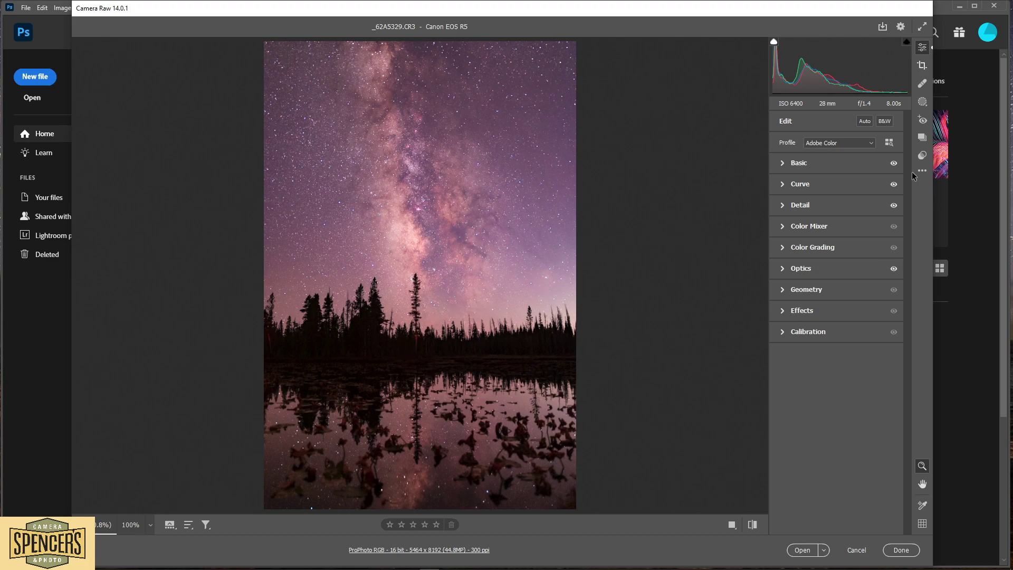
click(794, 206)
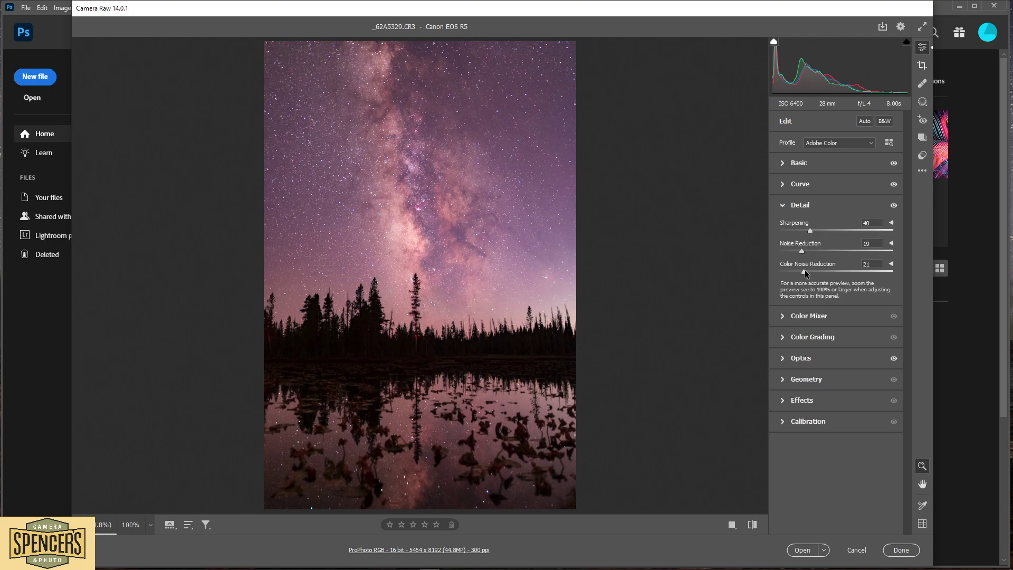
click(786, 206)
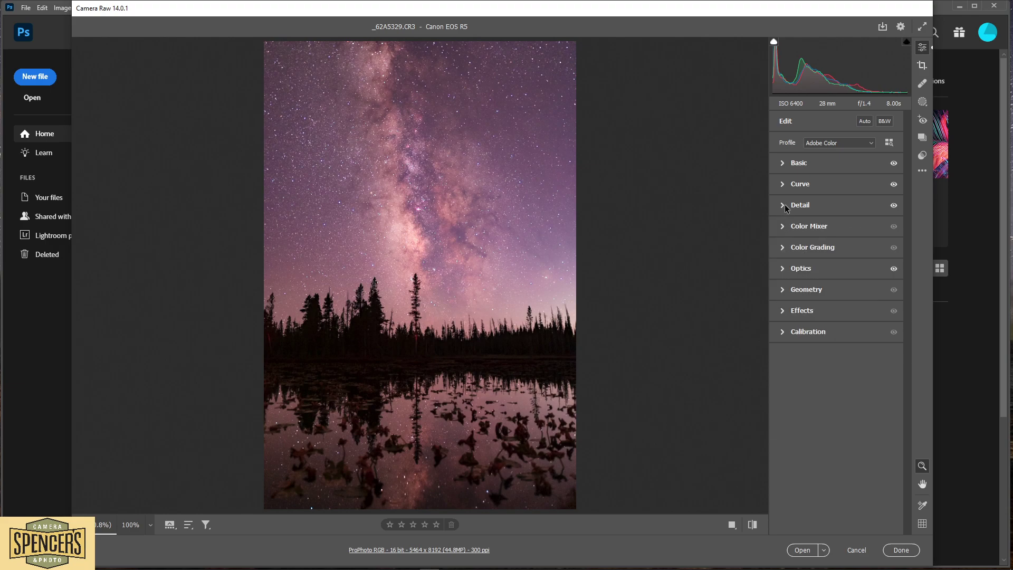
click(792, 207)
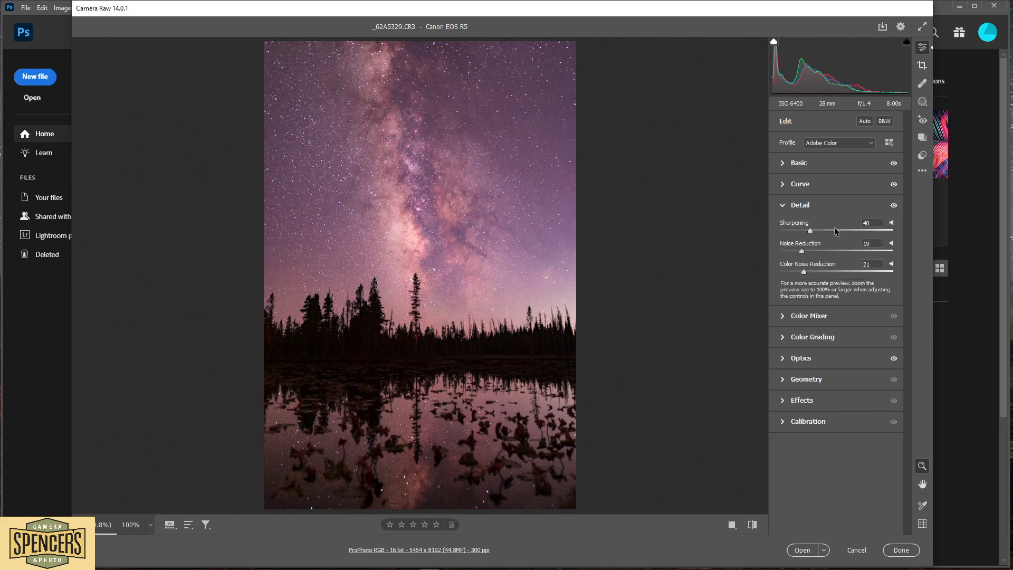
click(810, 231)
click(784, 206)
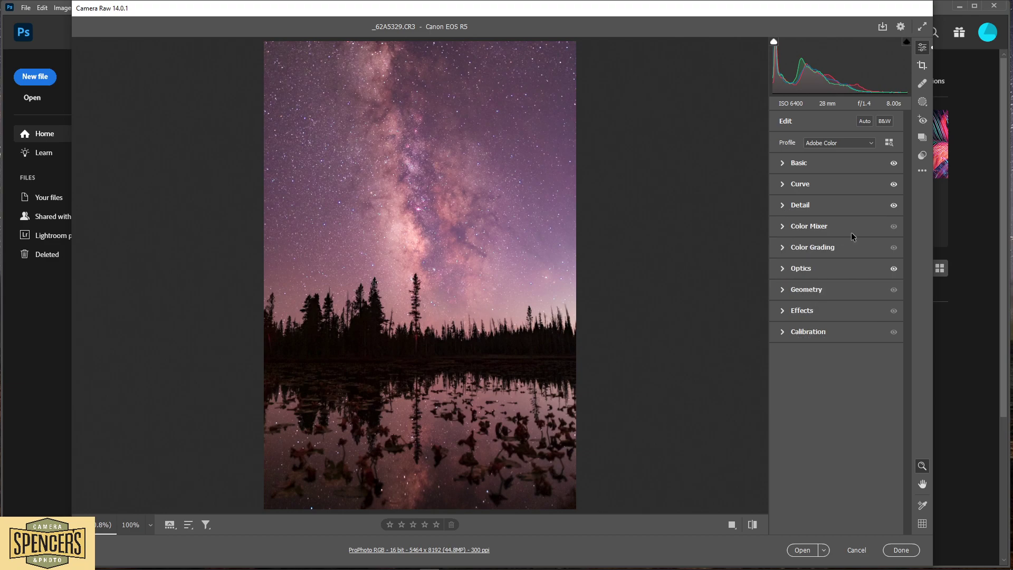
click(782, 269)
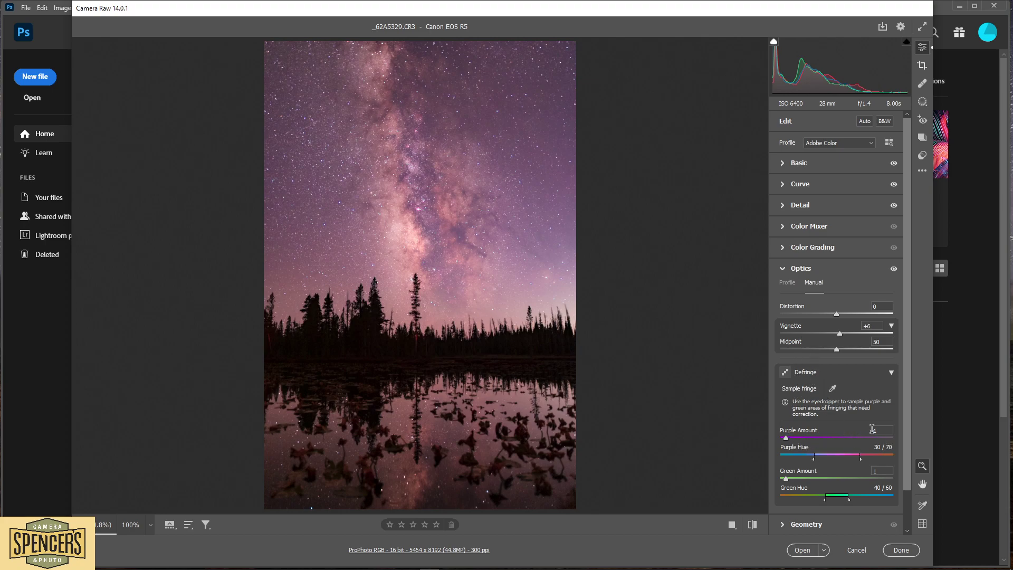
scroll(848, 442, down, 1)
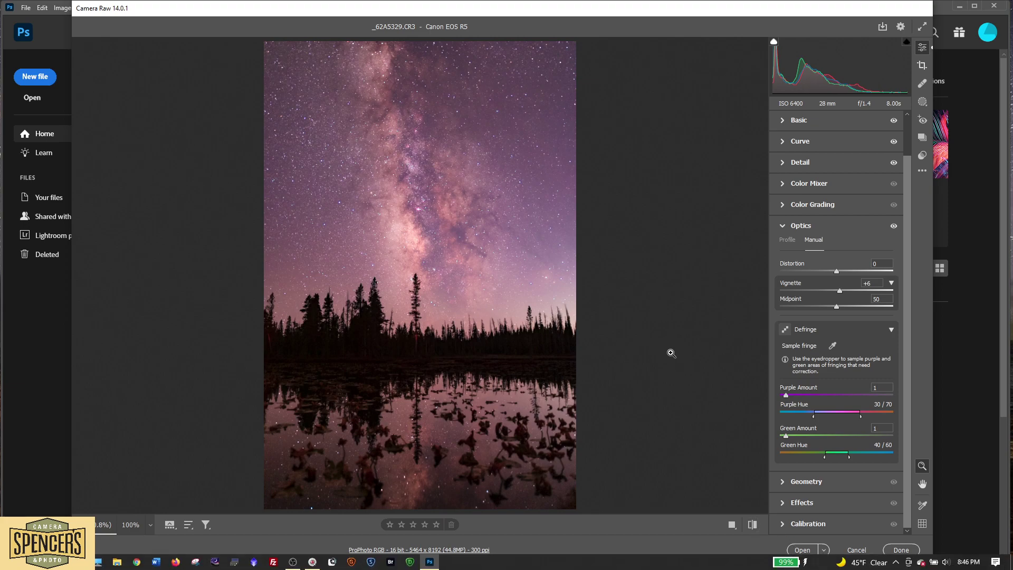
Send the edited Milky Way raw from Camera Raw to Photoshop as a 16-bit RGB document
click(783, 226)
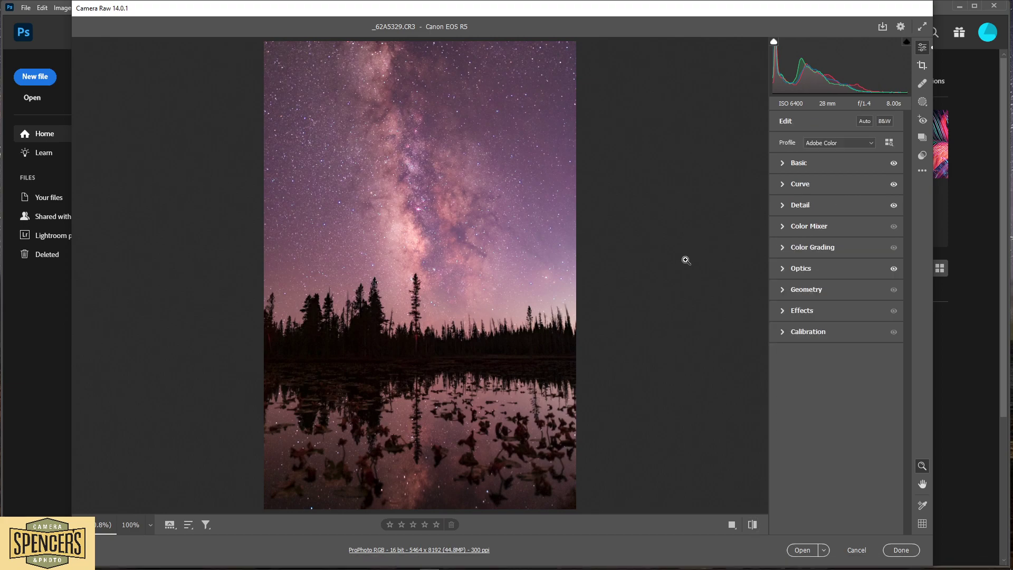
click(823, 550)
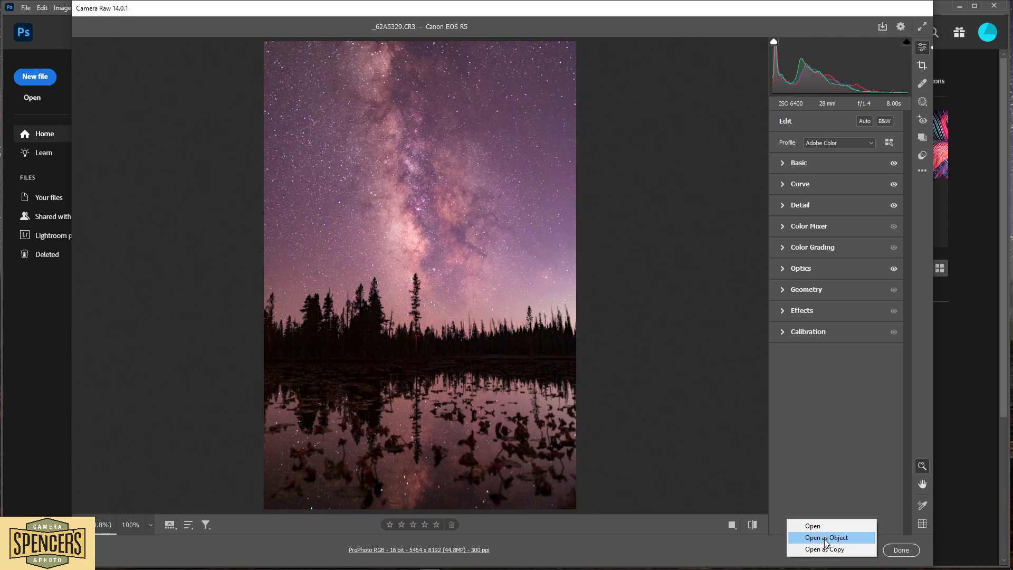
click(822, 551)
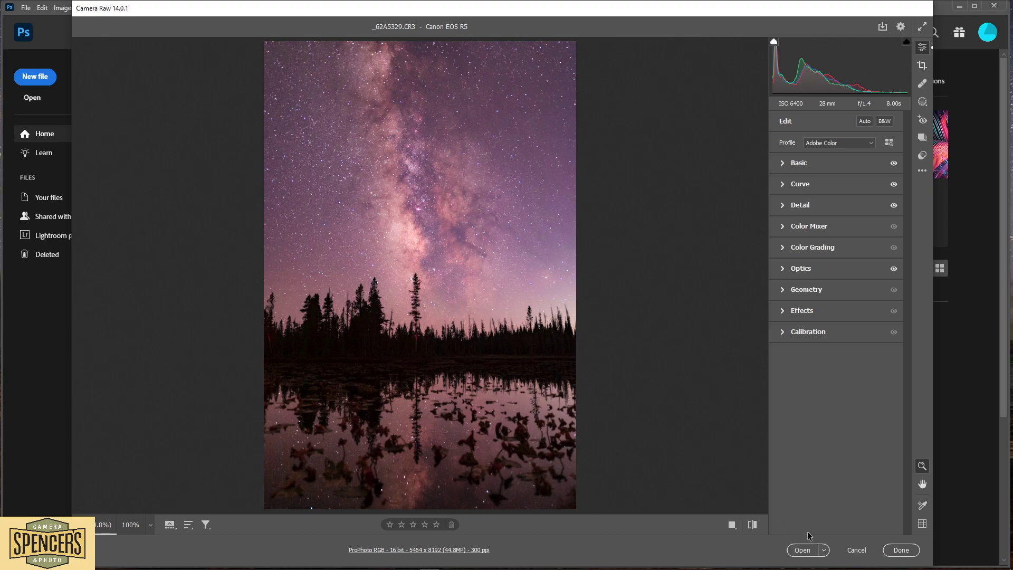
click(803, 550)
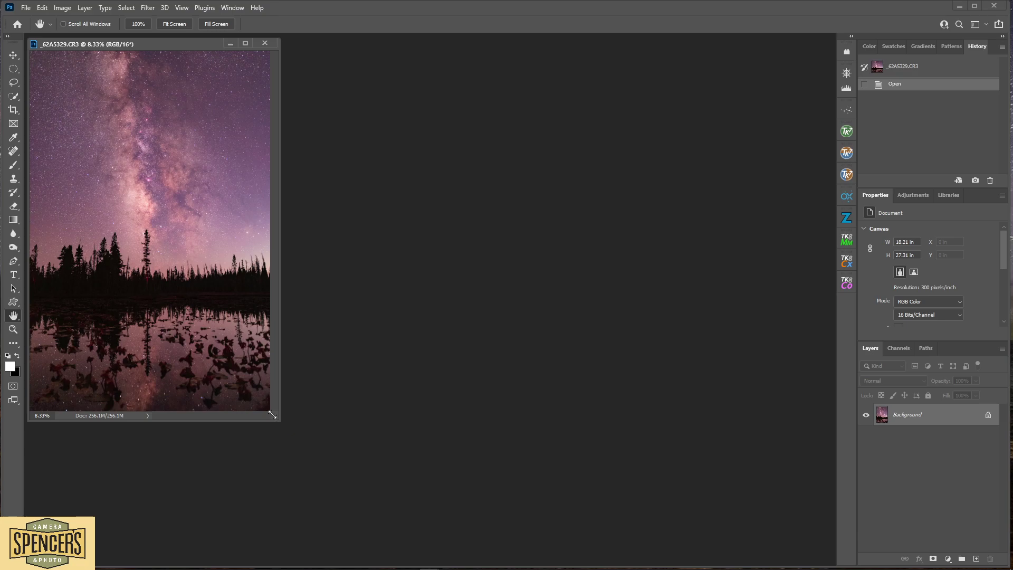
Enlarge the document window to fill the workspace and zoom in and out to inspect the photo
drag(278, 420, 821, 561)
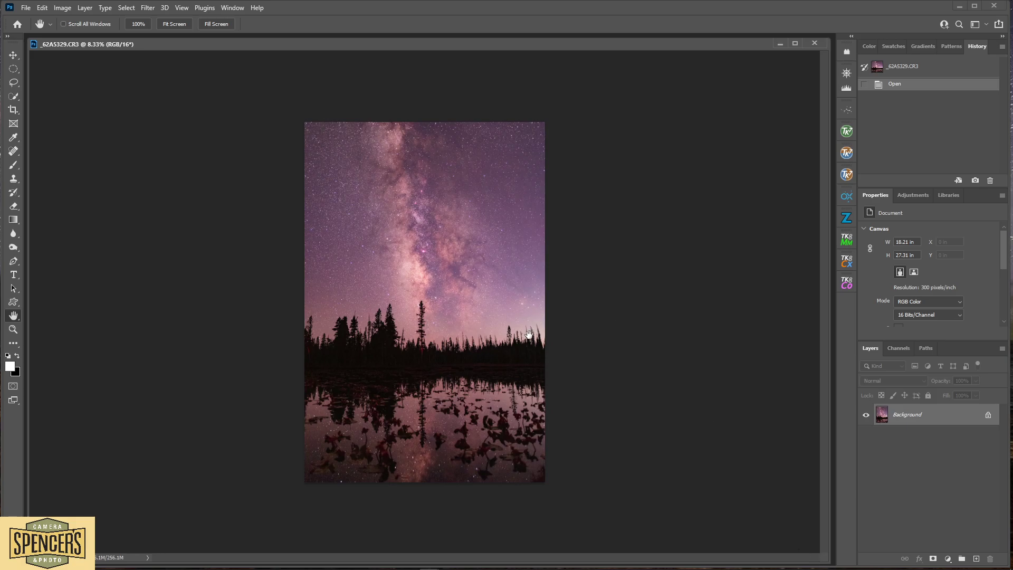
scroll(556, 318, up, 3)
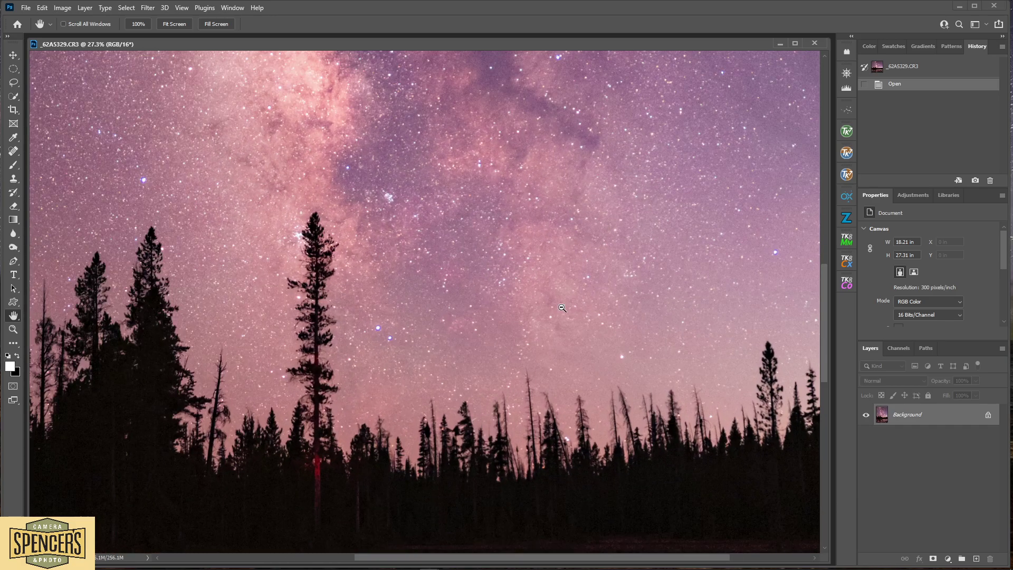
scroll(549, 317, down, 3)
scroll(537, 313, down, 2)
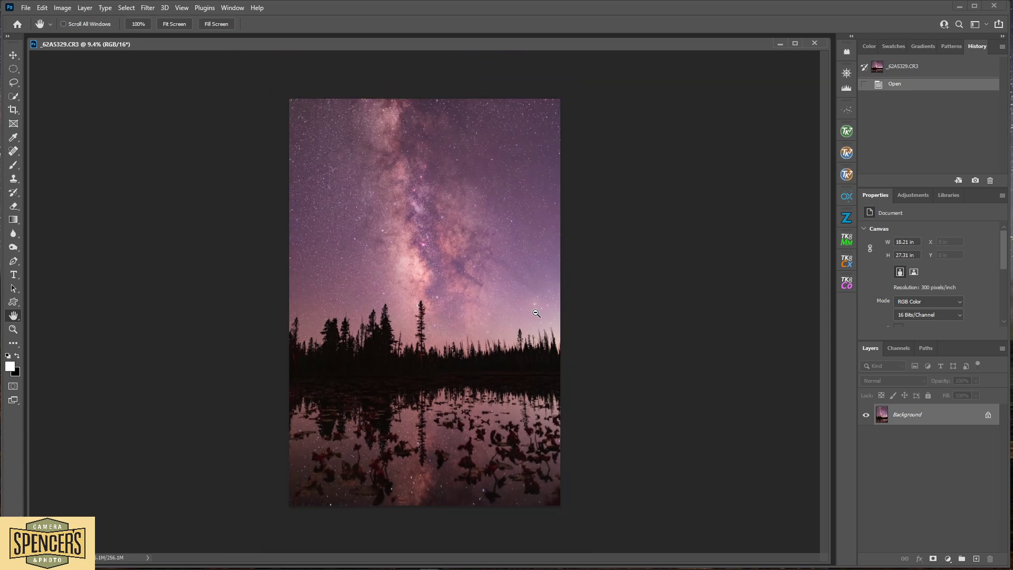
scroll(535, 314, up, 2)
scroll(531, 313, down, 2)
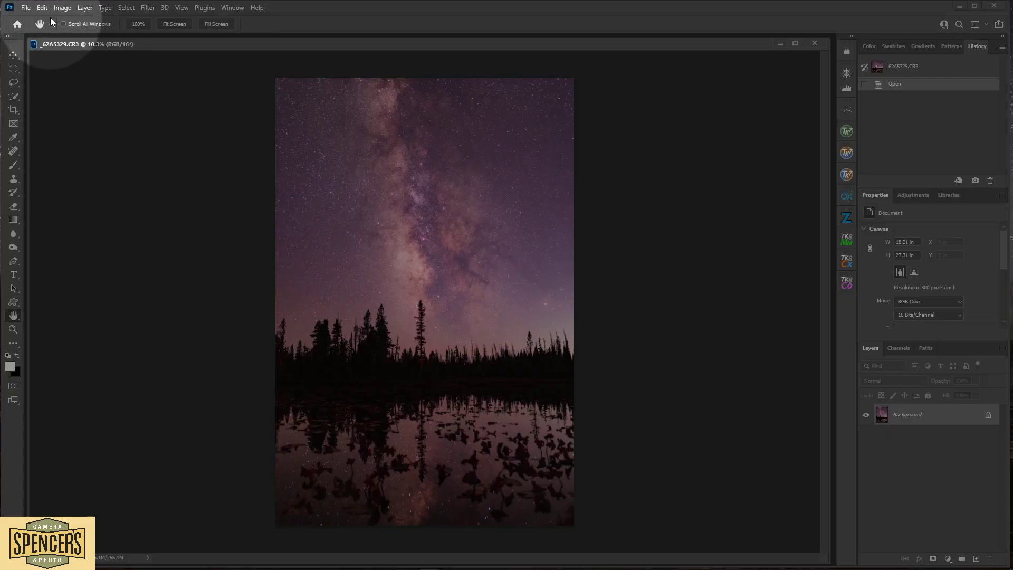
Keep the Performance preferences' history states at 1000 and confirm, then switch to the Hand tool
click(44, 8)
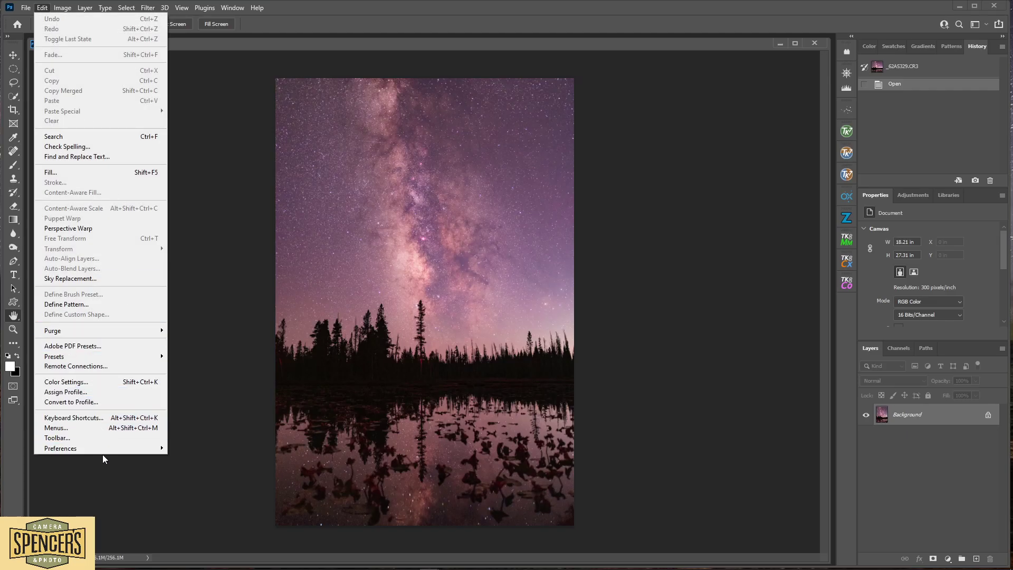
mouse_move(104, 450)
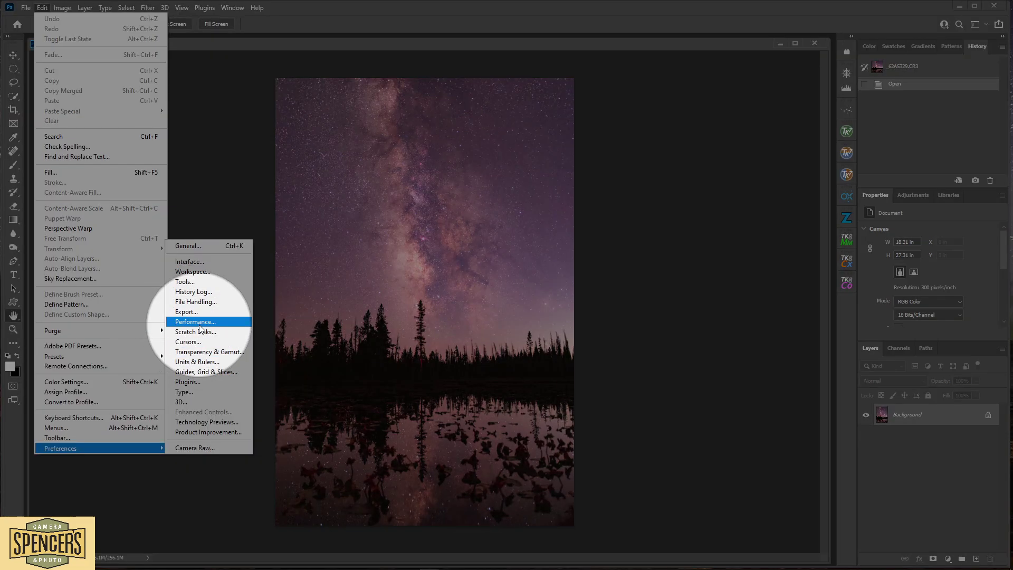
click(200, 323)
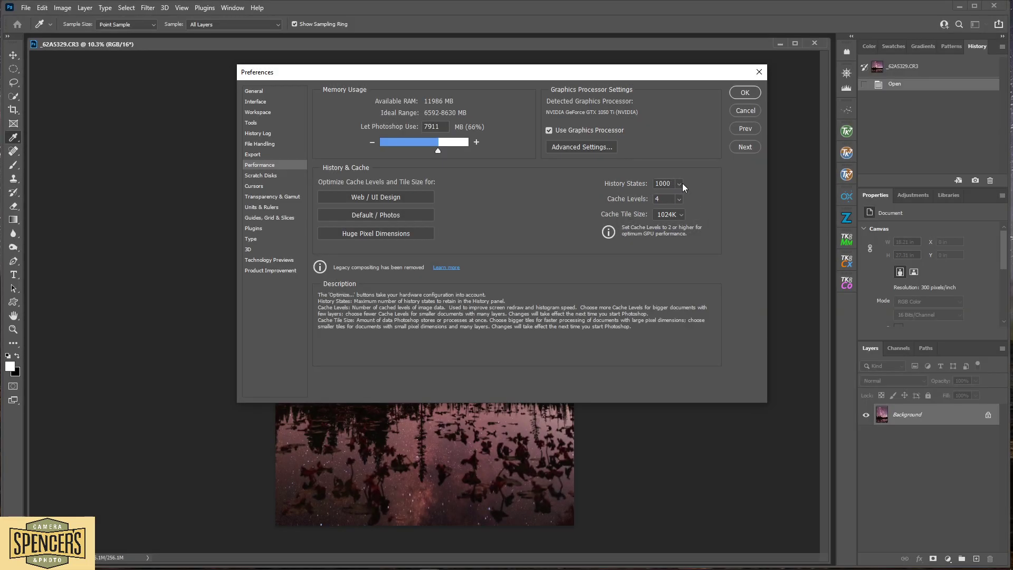
click(679, 184)
click(682, 195)
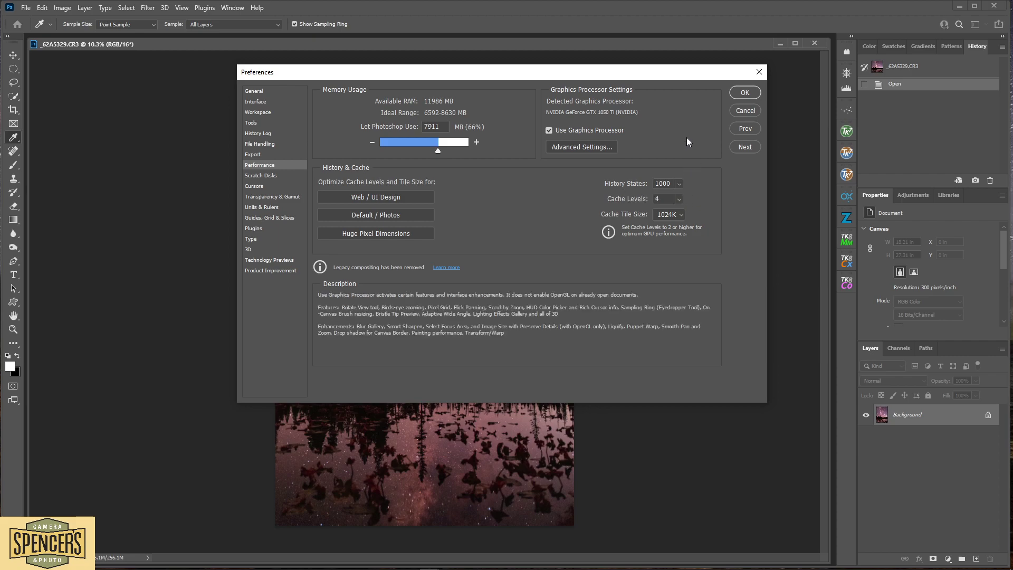
click(744, 92)
key(h)
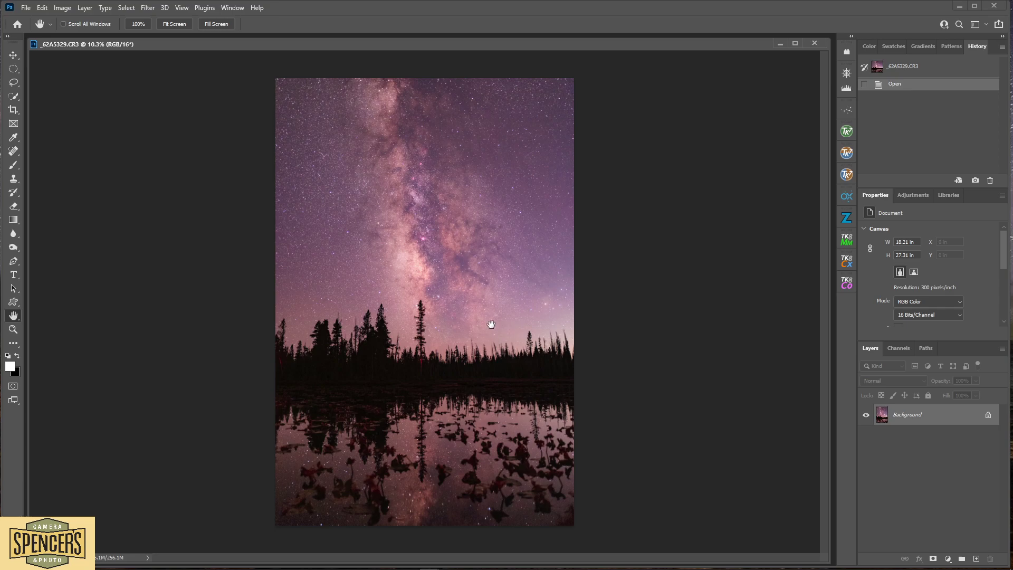
Paint the whole sky above the treeline with a much larger Quick Selection brush
alt+scroll(436, 324, up, 3)
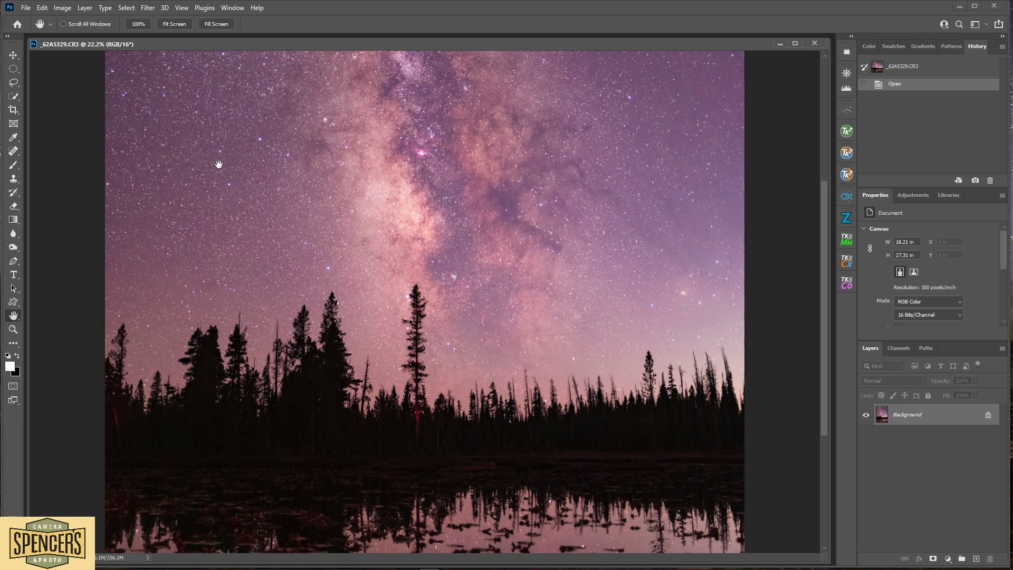
click(15, 95)
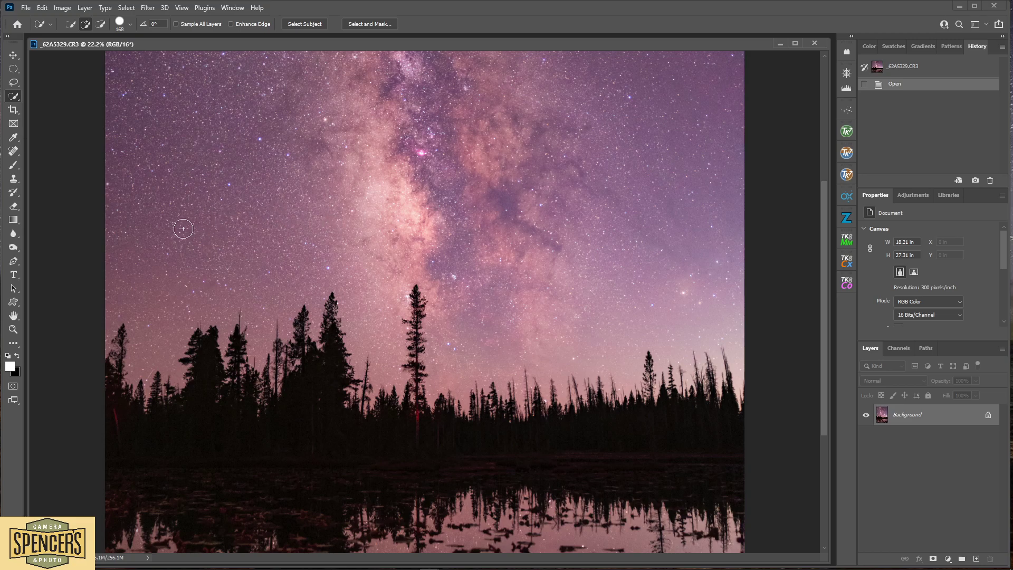
drag(222, 214, 262, 218)
drag(349, 221, 349, 348)
mouse_move(177, 306)
mouse_down()
mouse_move(210, 324)
mouse_move(324, 298)
mouse_up()
mouse_move(640, 319)
mouse_down()
mouse_move(680, 334)
mouse_move(653, 272)
mouse_up()
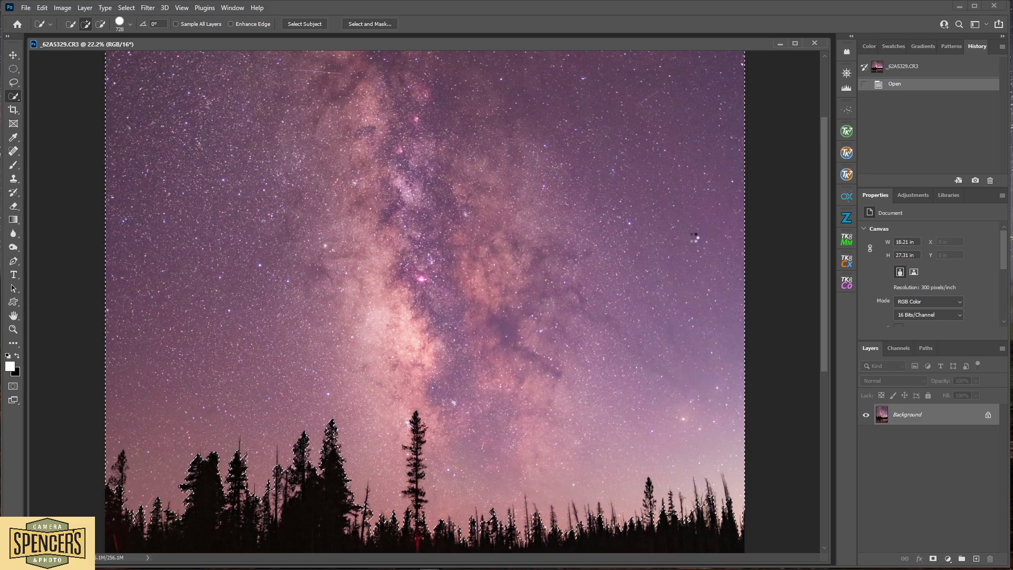
drag(541, 243, 544, 244)
scroll(447, 287, down, 3)
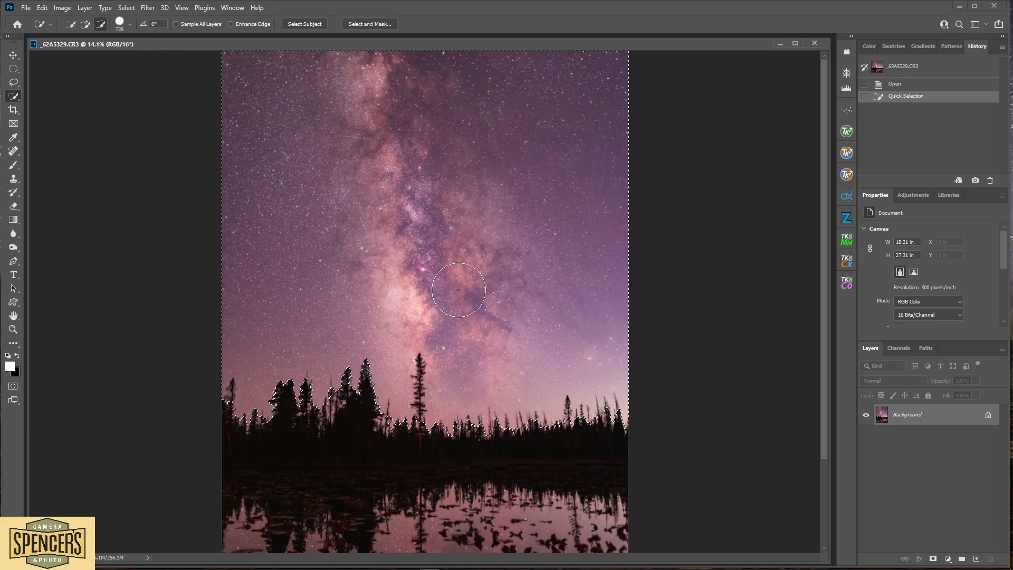
scroll(432, 211, down, 1)
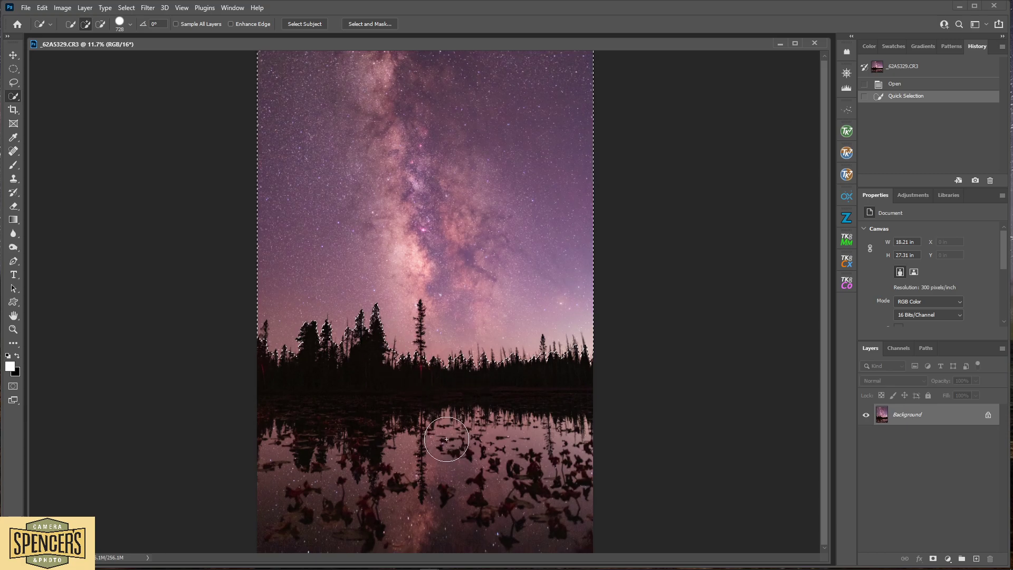
Add the sky's lake reflection to the selection with a smaller brush, then enter Select and Mask
scroll(384, 399, up, 3)
drag(418, 362, 437, 165)
scroll(421, 369, down, 2)
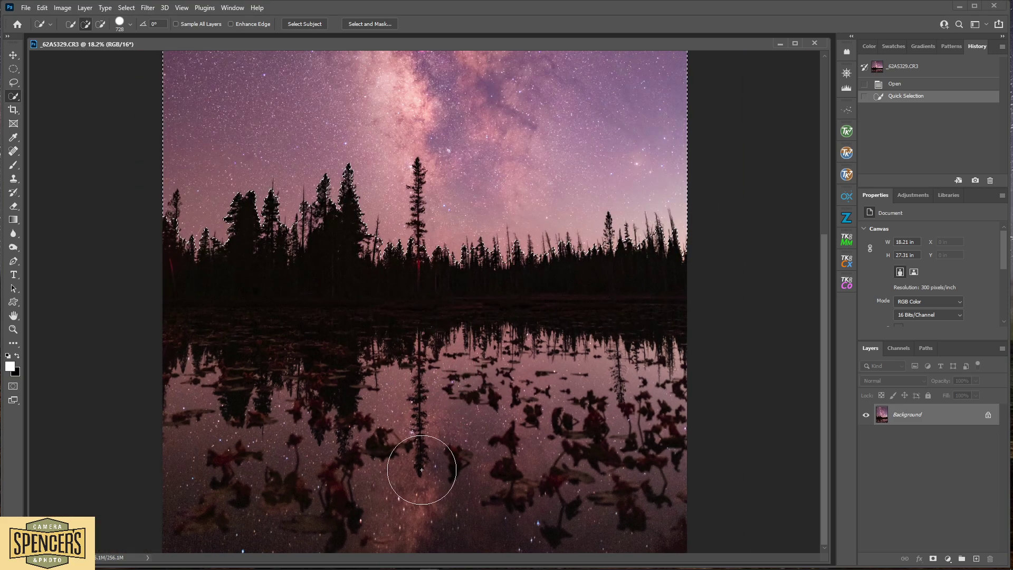
alt+right_click(417, 508)
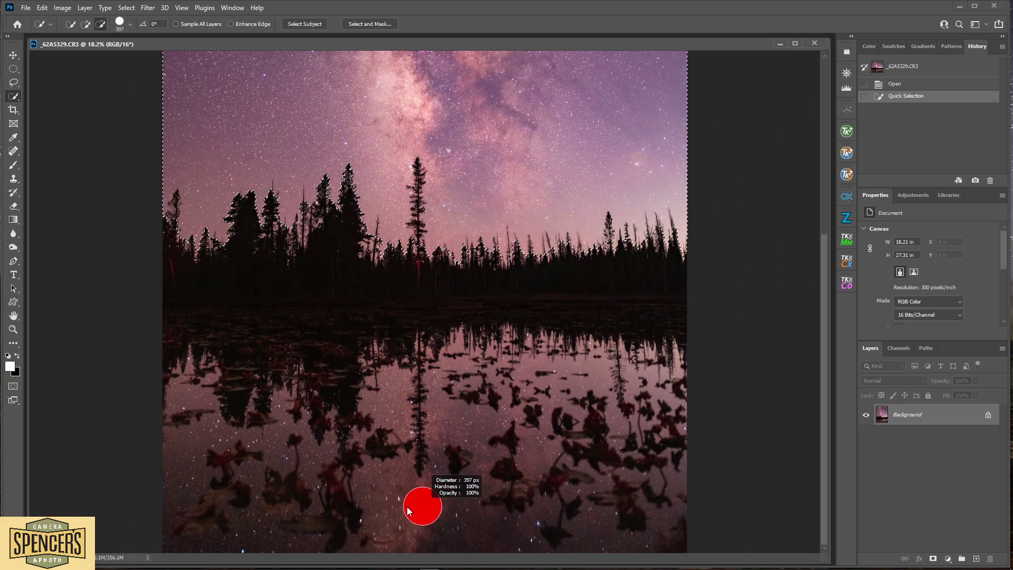
mouse_move(386, 484)
mouse_down()
mouse_move(455, 532)
mouse_move(471, 501)
mouse_move(461, 420)
mouse_up()
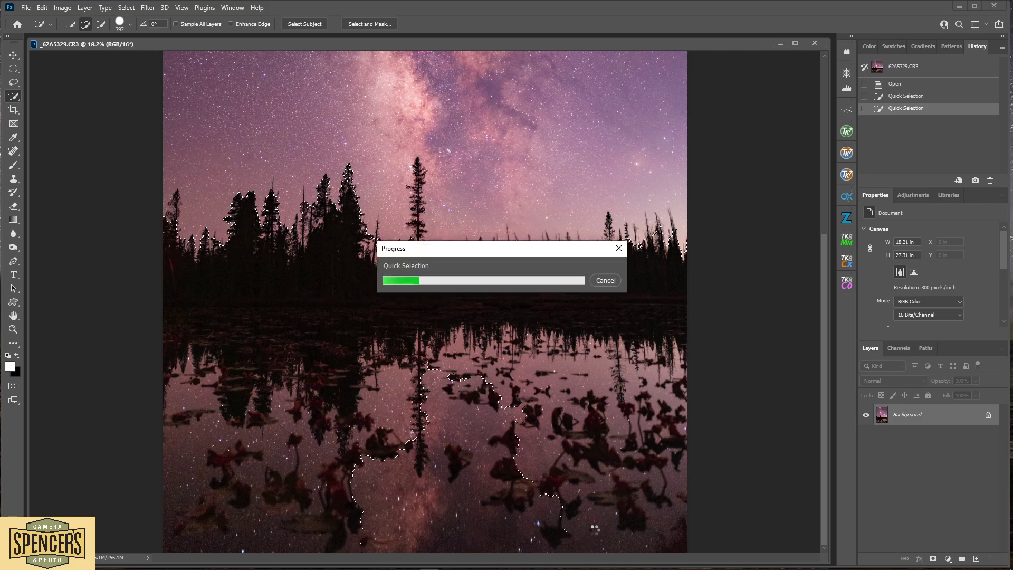
drag(580, 525, 606, 538)
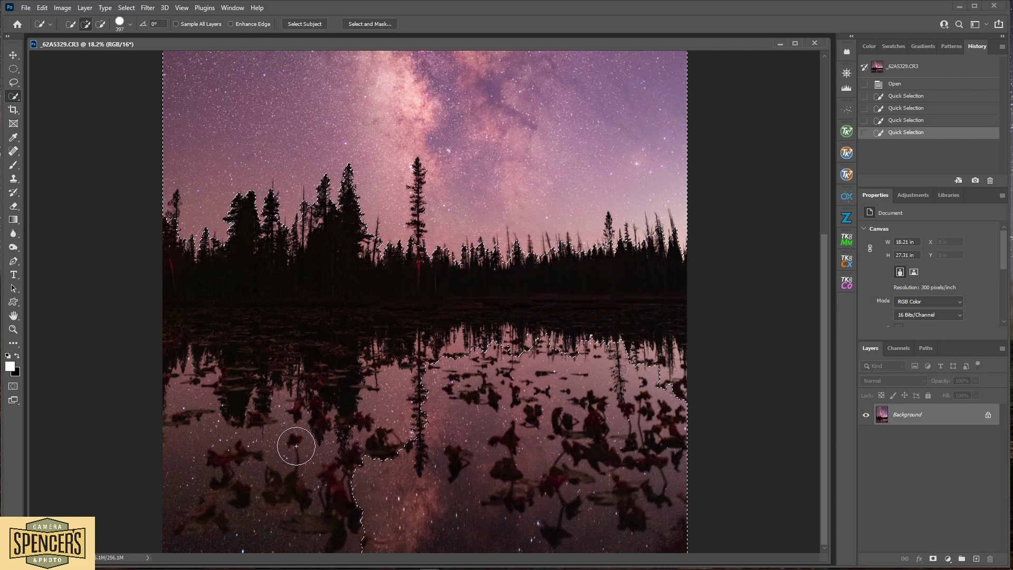
click(393, 443)
drag(293, 456, 219, 459)
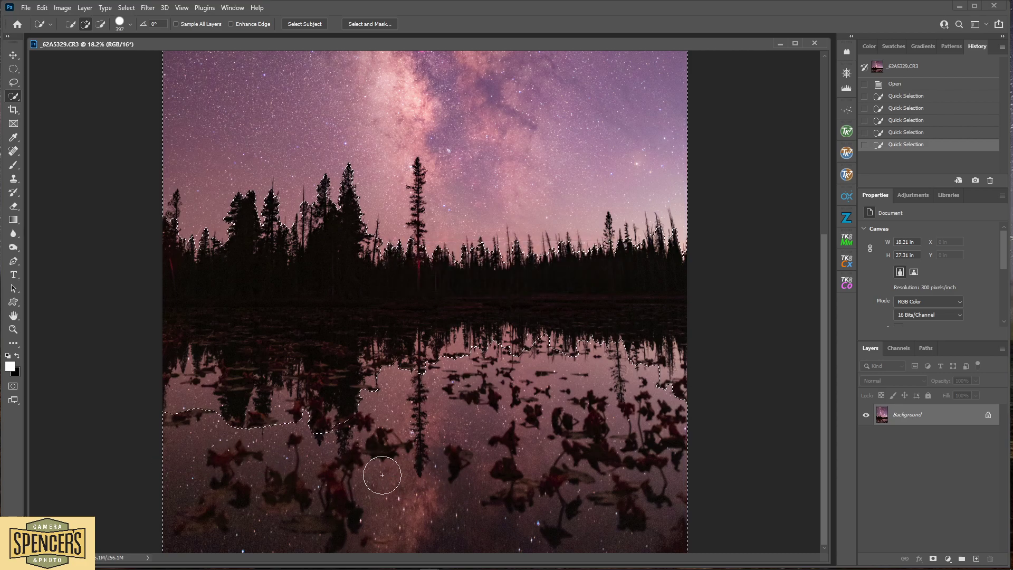
click(192, 407)
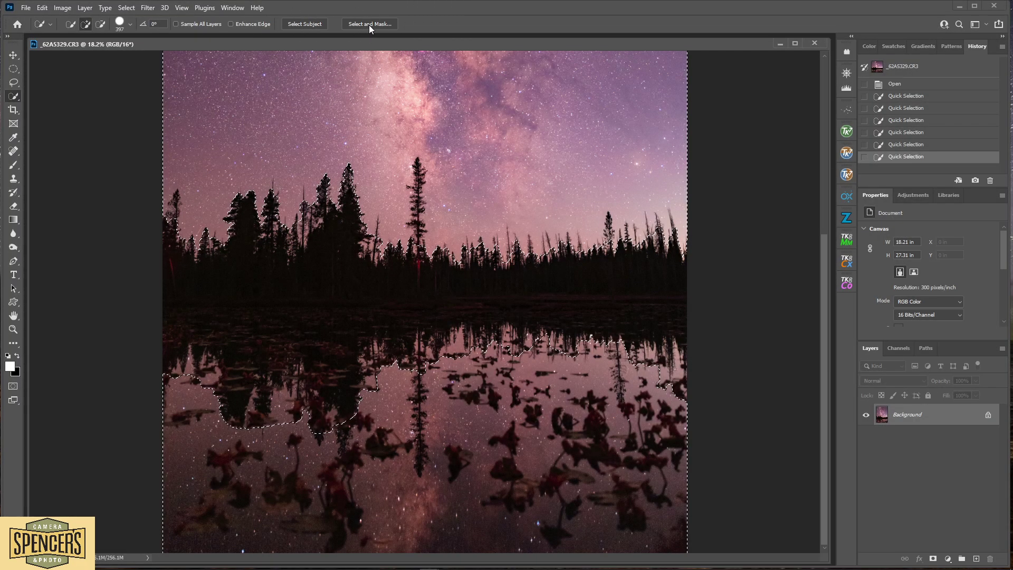
click(368, 24)
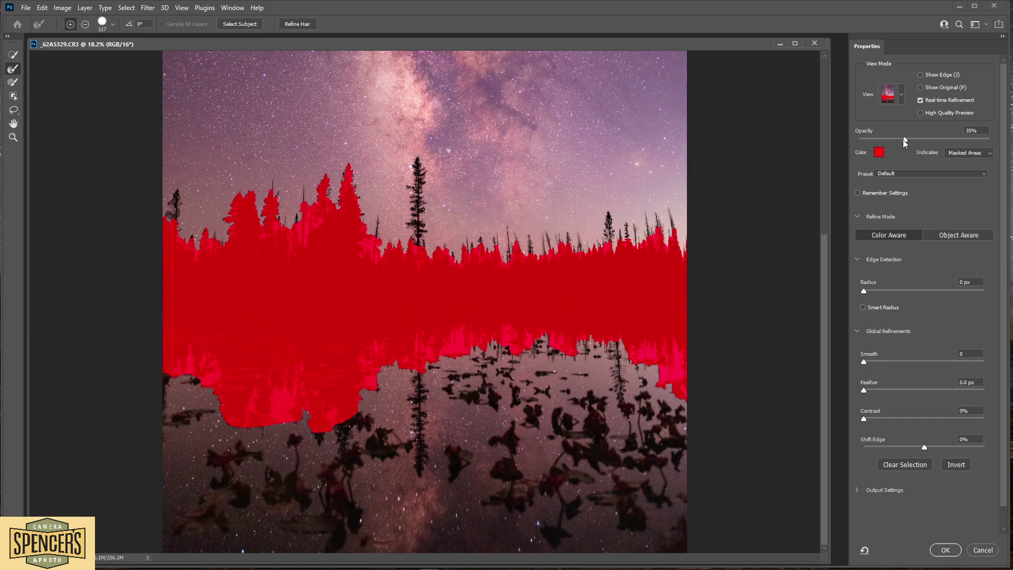
Set the Select and Mask View Mode overlay opacity to exactly 50%
mouse_move(904, 139)
mouse_down()
mouse_move(961, 139)
mouse_move(923, 140)
mouse_up()
drag(923, 141, 925, 141)
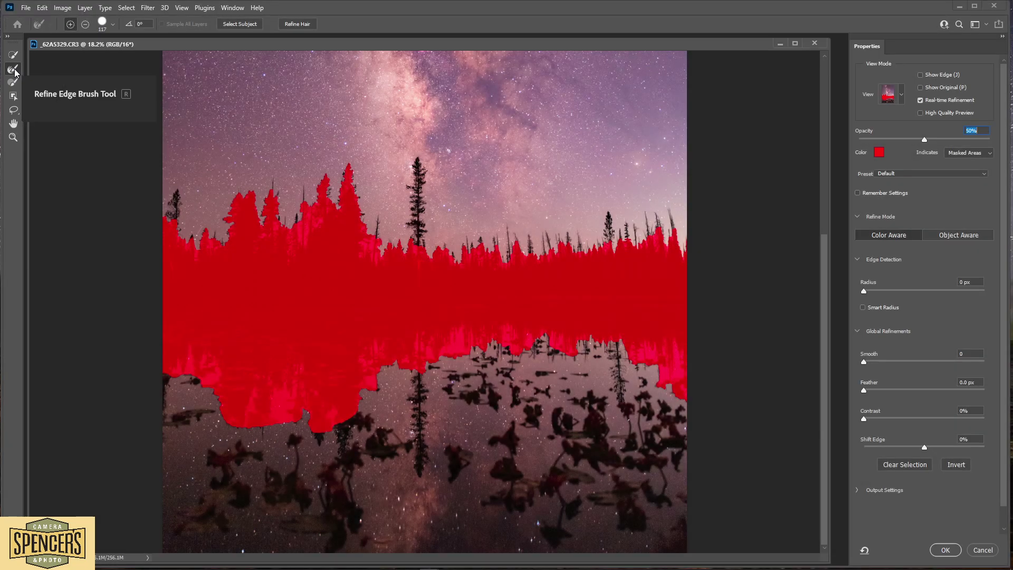
Brush the treeline edge with the Refine Edge Brush, masking the small left-edge tree, zooming to check
click(15, 71)
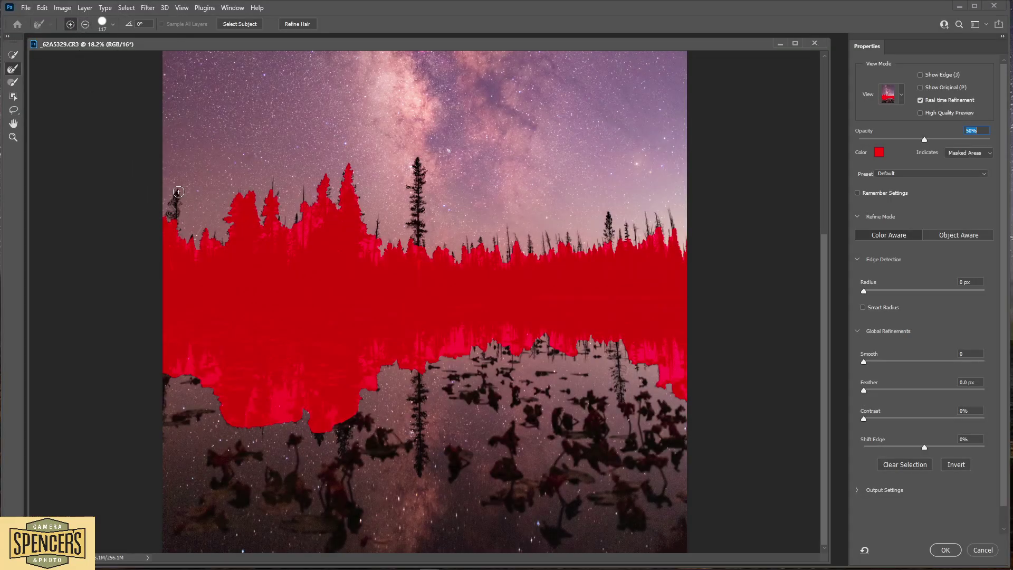
mouse_move(176, 192)
mouse_down()
mouse_move(169, 229)
mouse_move(181, 219)
mouse_up()
drag(216, 238, 230, 243)
mouse_move(185, 249)
mouse_down()
mouse_move(242, 262)
mouse_move(195, 273)
mouse_up()
key(ctrl+plus)
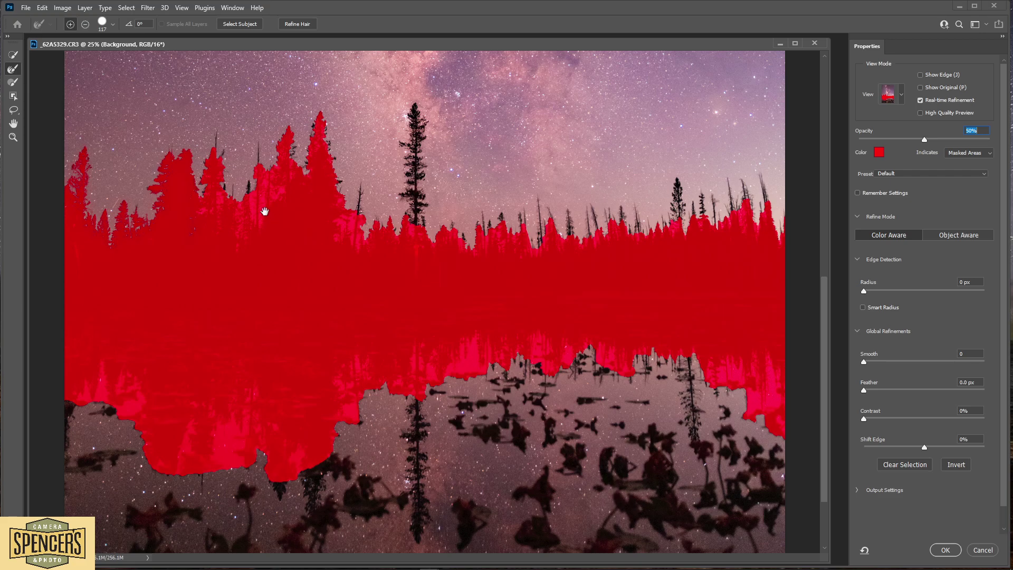
scroll(246, 221, up, 2)
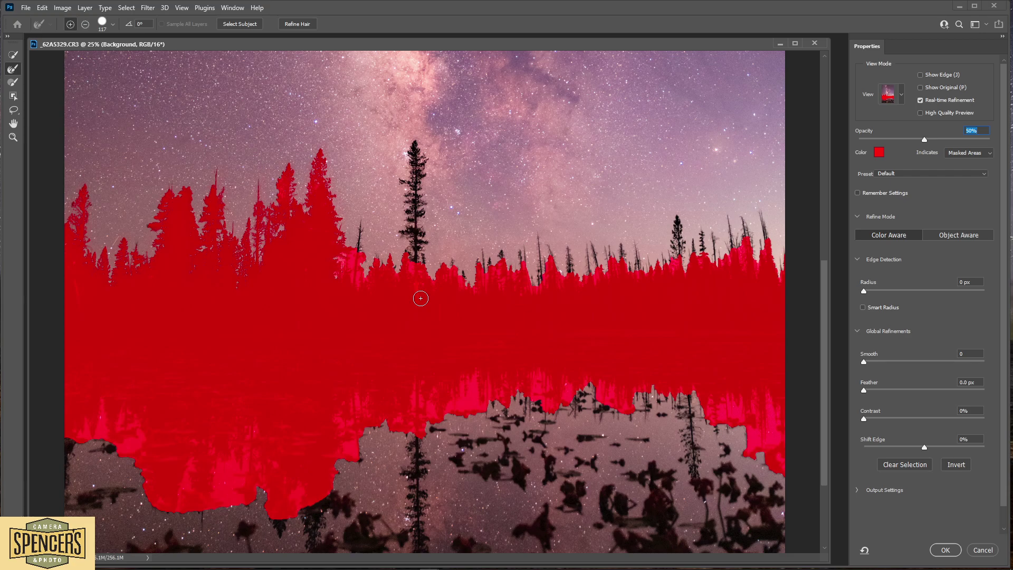
key(ctrl+minus)
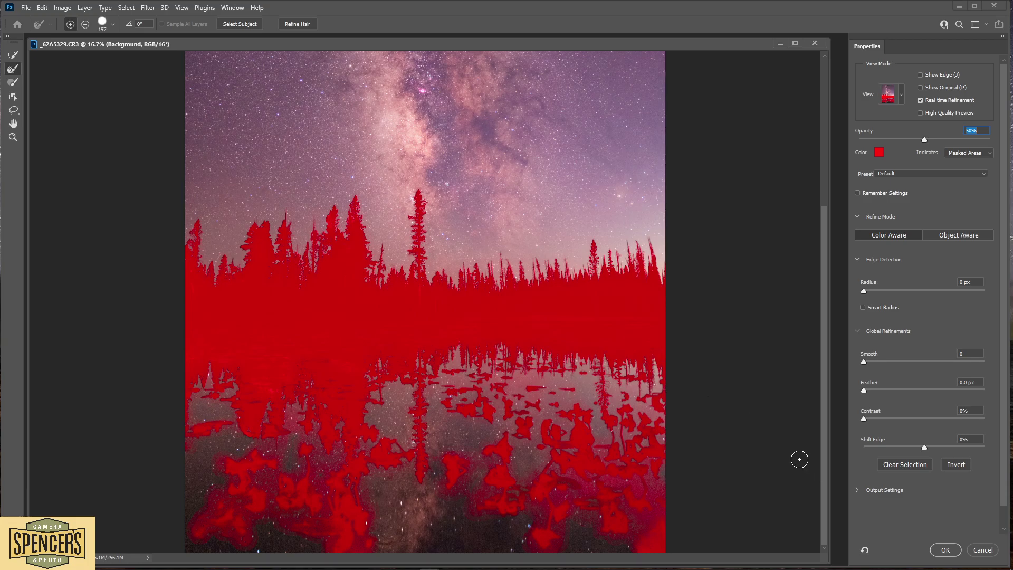
Apply the refined sky-and-reflection selection by confirming Select and Mask with OK
click(946, 550)
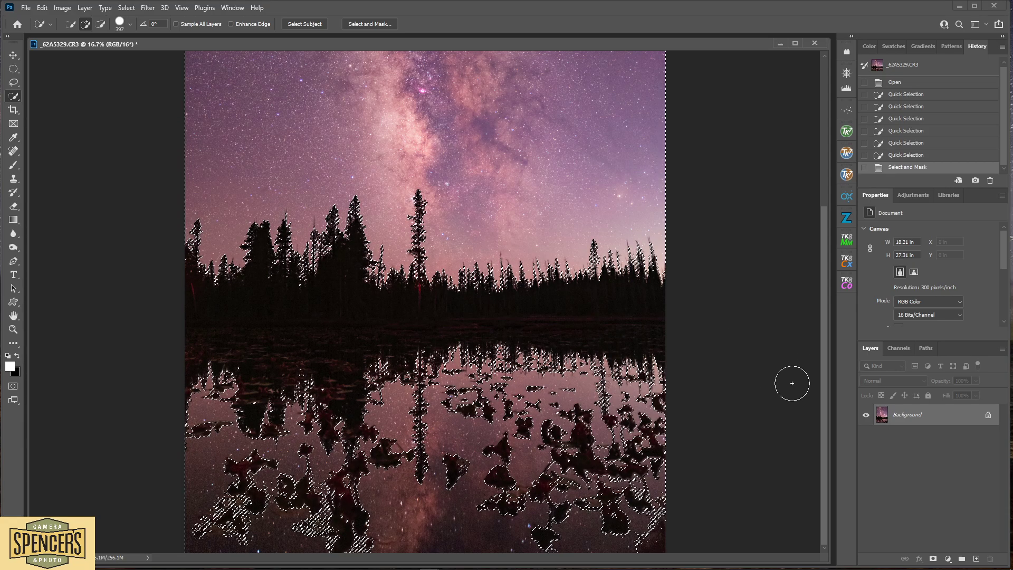
Save the current selection as a new channel named Sky
click(125, 8)
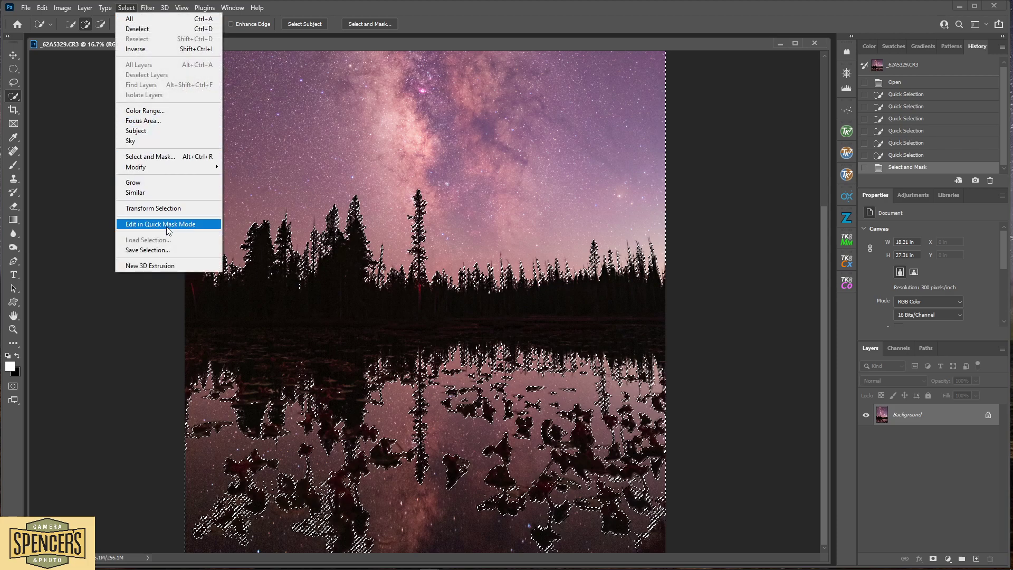
click(165, 249)
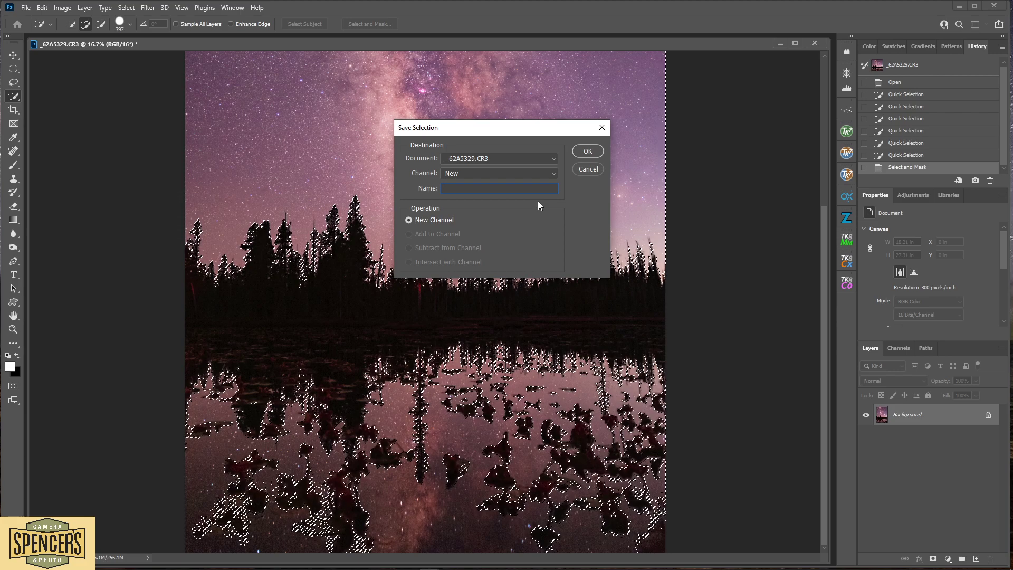
text(Sky)
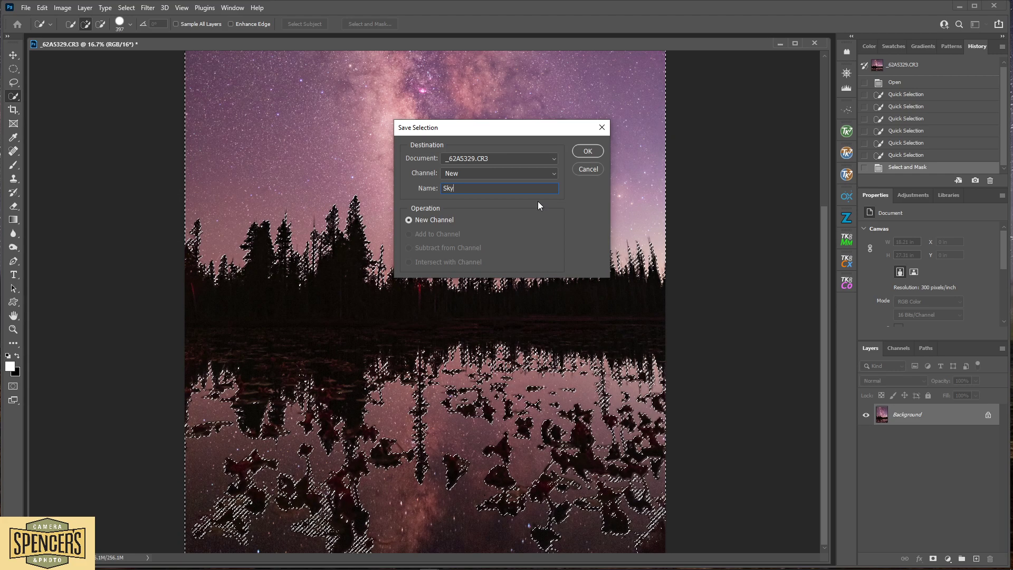
click(588, 151)
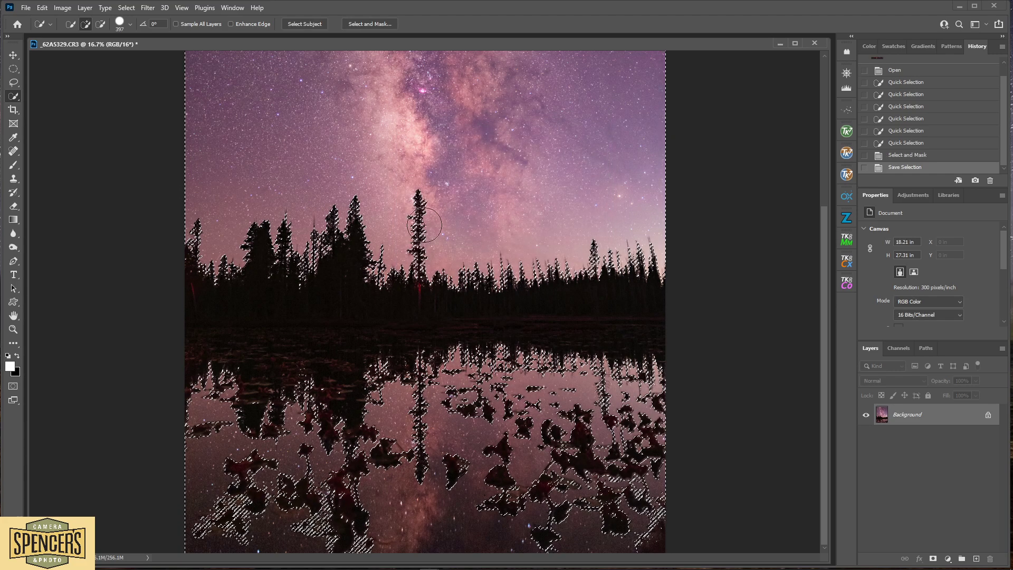
Add a layer mask to Layer 0, then delete the Layer 0 Mask in Channels, leaving it unmasked
click(900, 348)
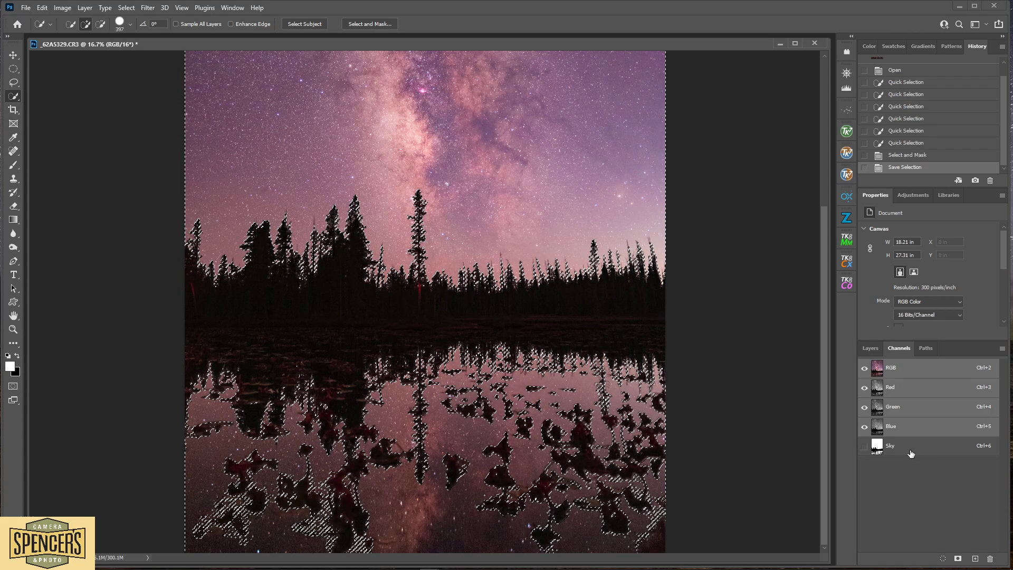
click(871, 350)
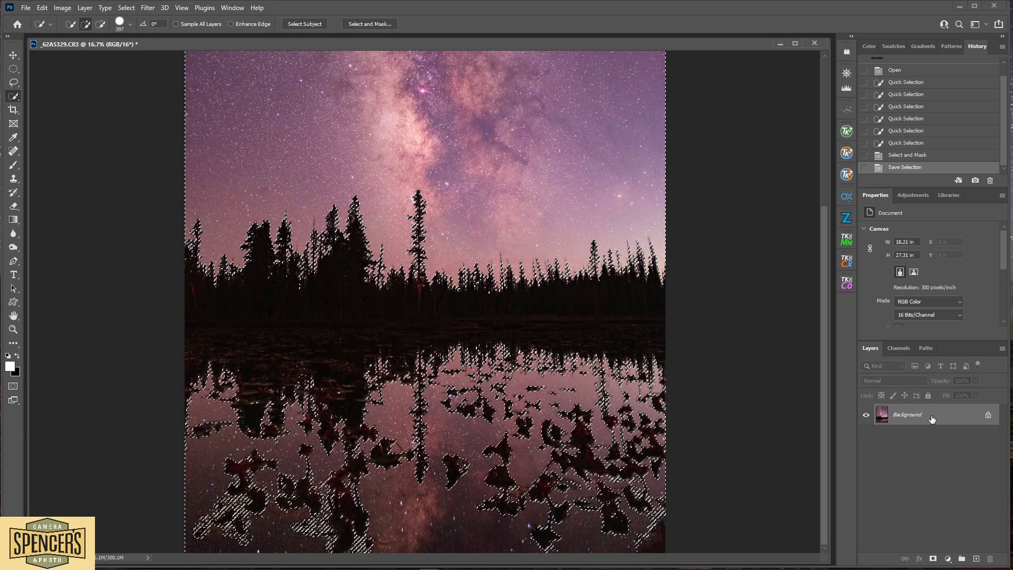
click(934, 558)
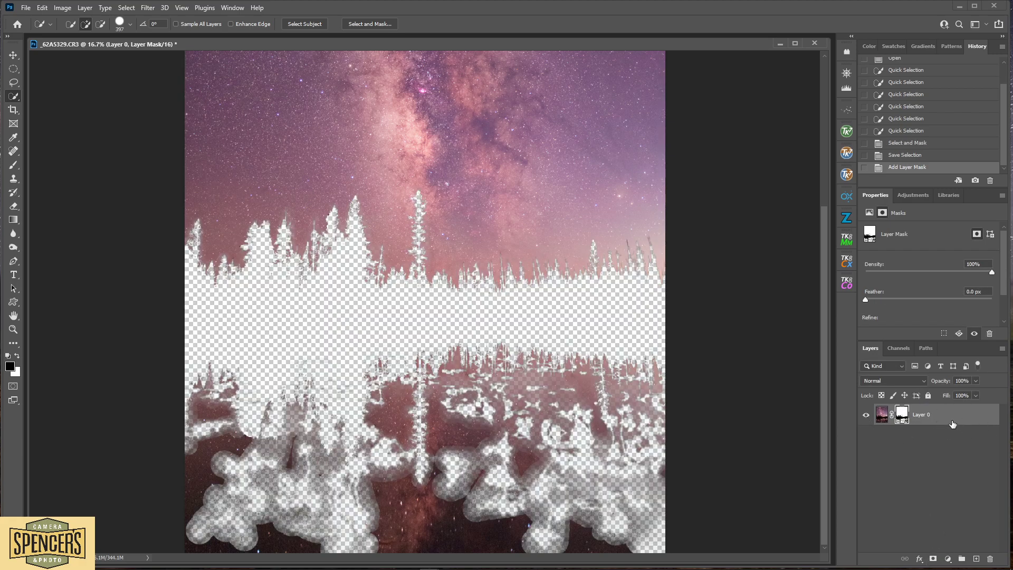
click(882, 414)
click(899, 347)
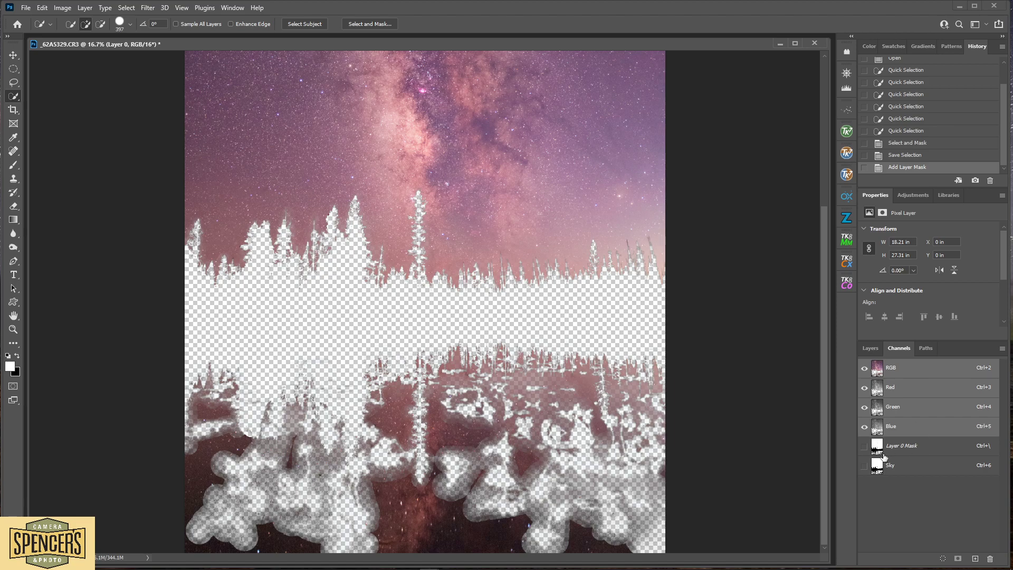
key(backslash)
key(Delete)
click(870, 350)
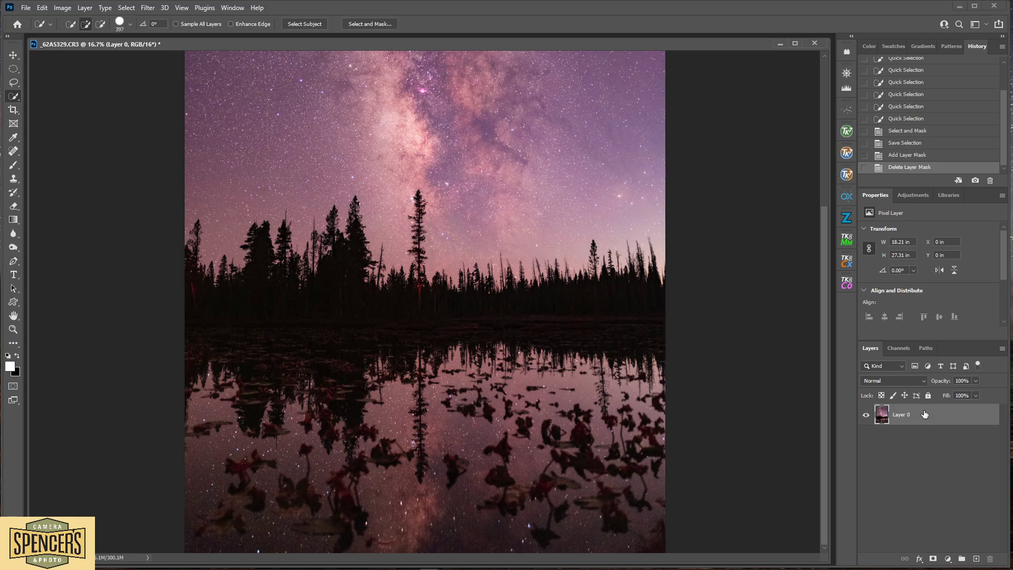
Duplicate Layer 0 into Layer 0 copy and load the saved Sky channel as the selection
key(ctrl+j)
click(130, 9)
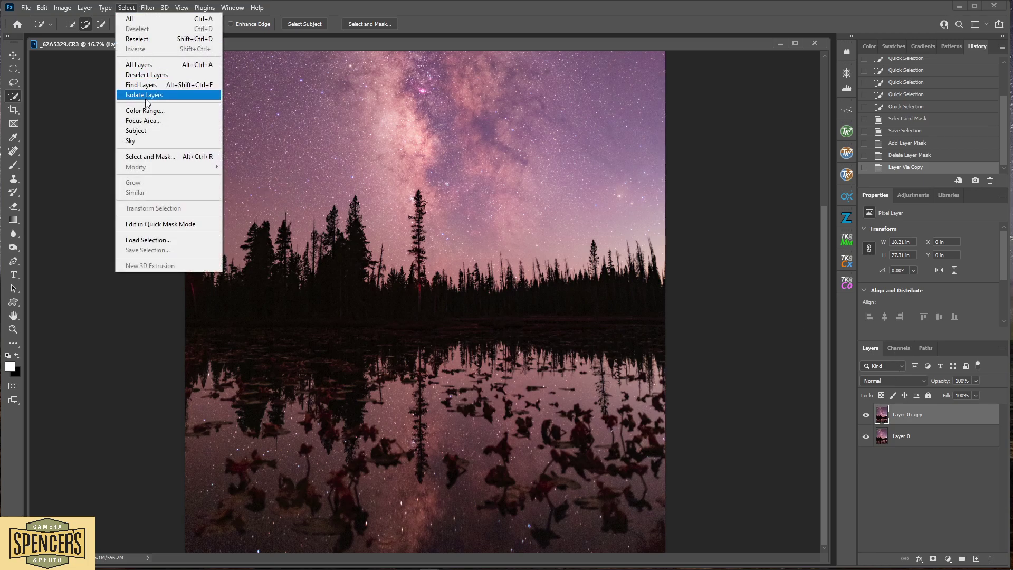
click(148, 240)
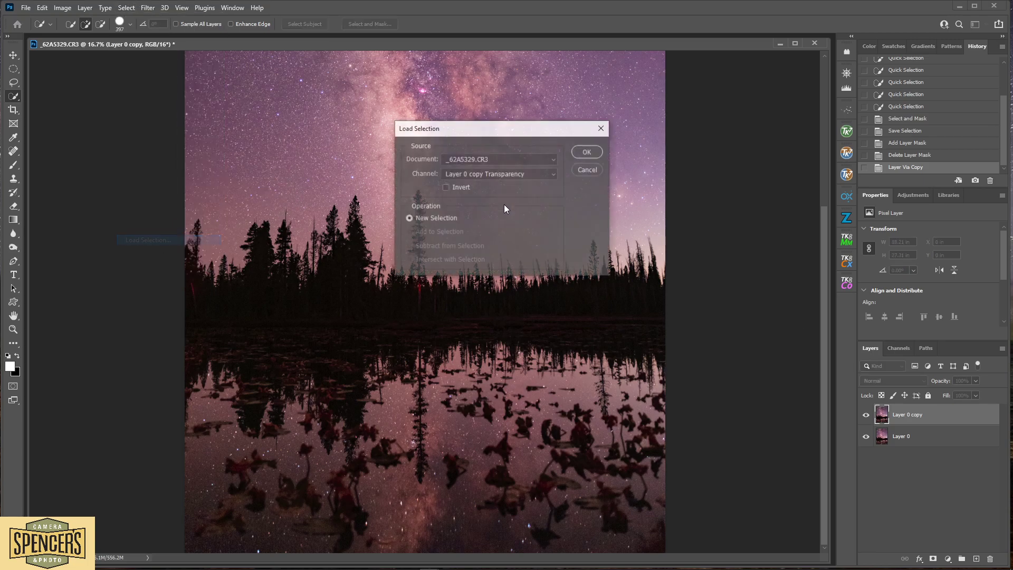
click(510, 175)
click(475, 193)
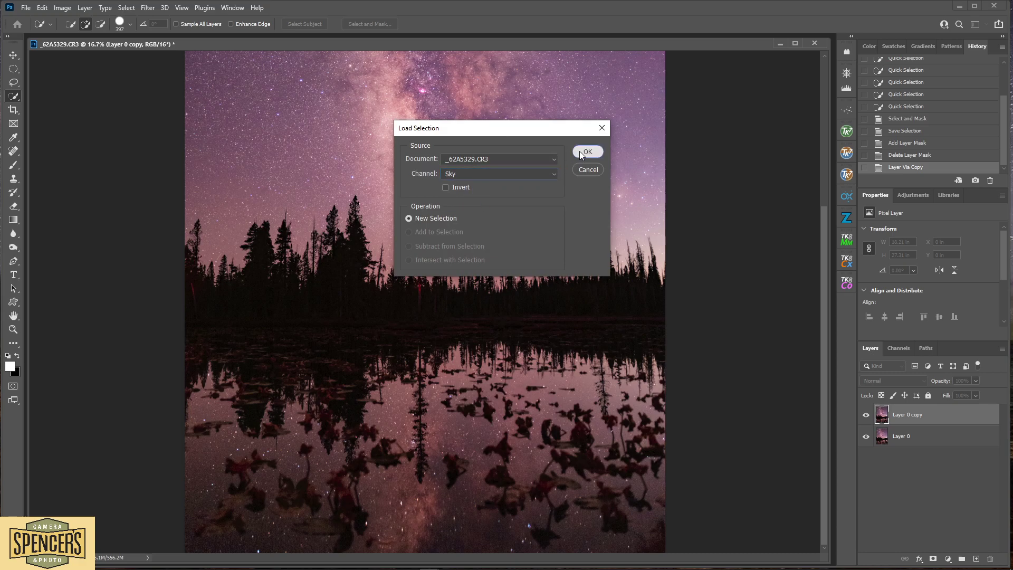
click(580, 151)
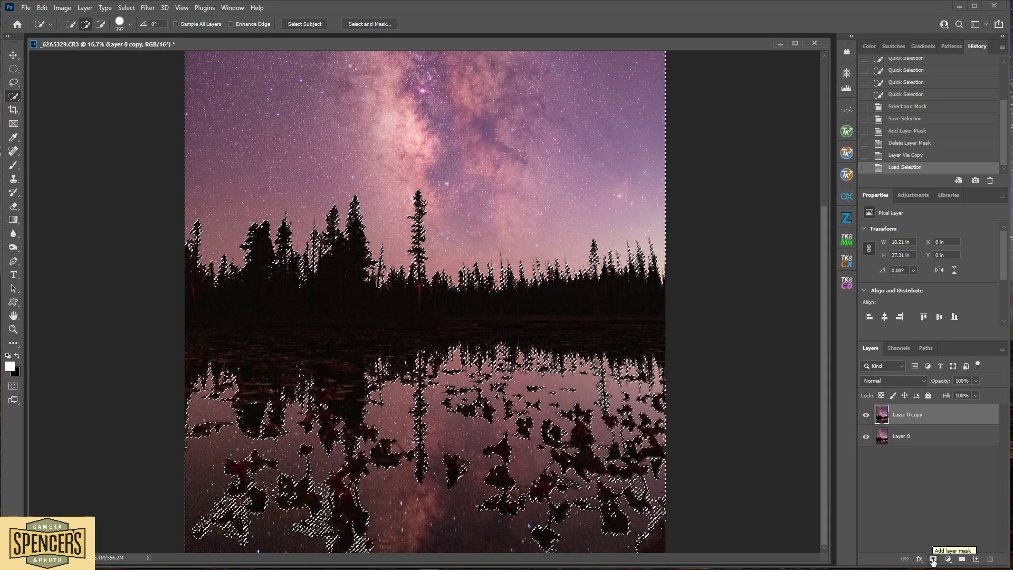
Mask Layer 0 copy with the Sky selection and inspect the mask before returning to the image
click(933, 559)
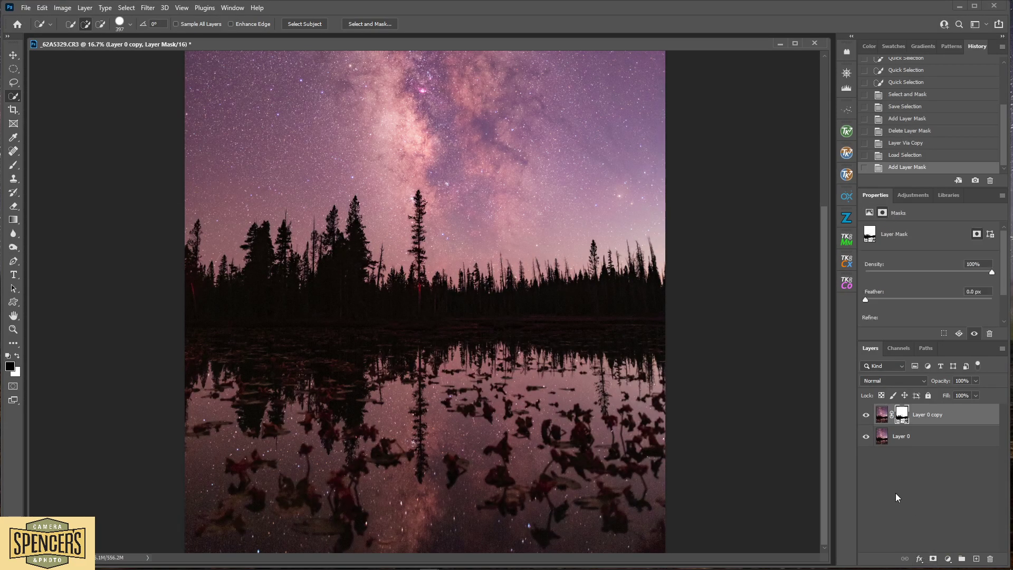
alt+click(902, 417)
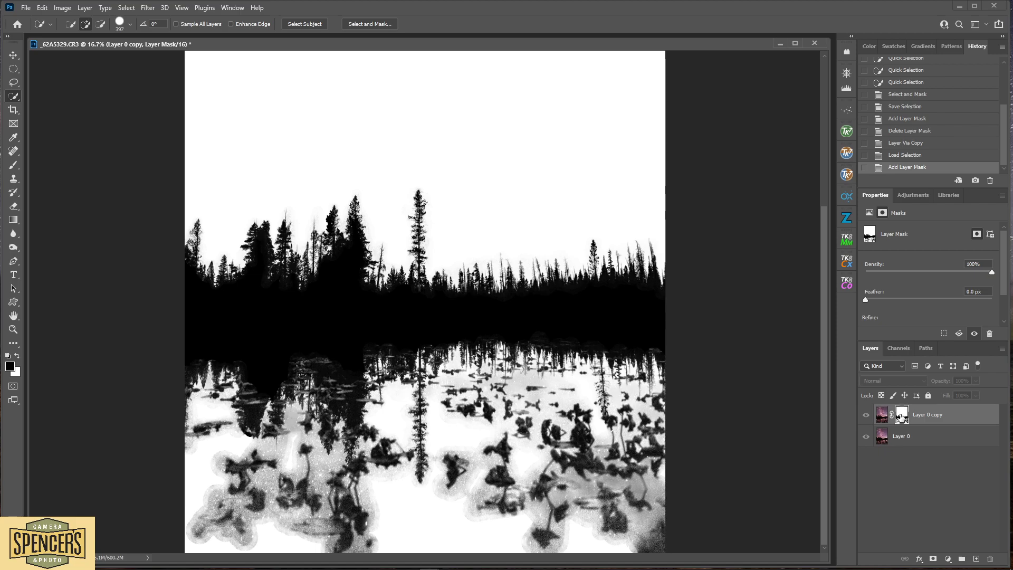
scroll(458, 352, down, 1)
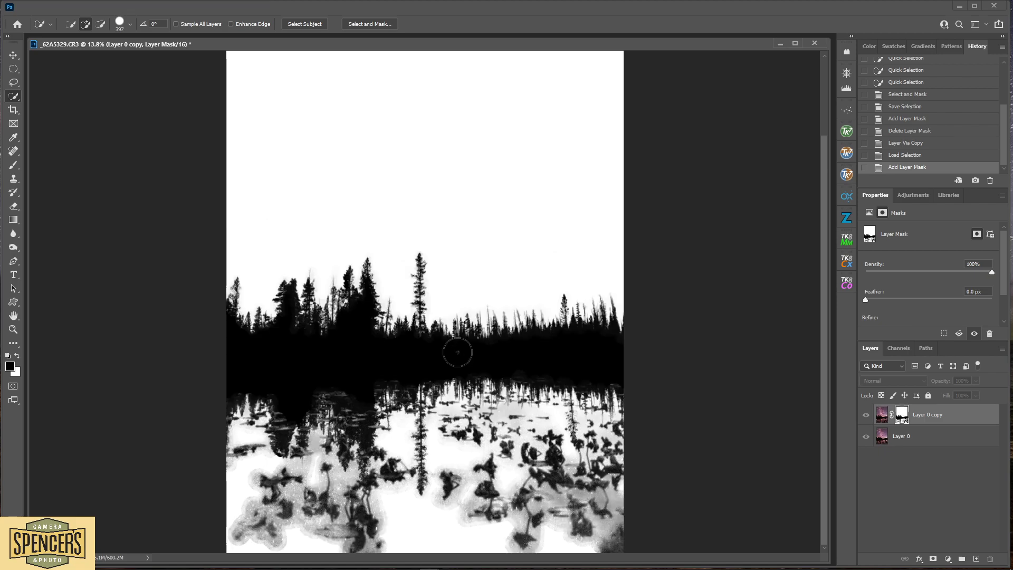
scroll(458, 352, down, 1)
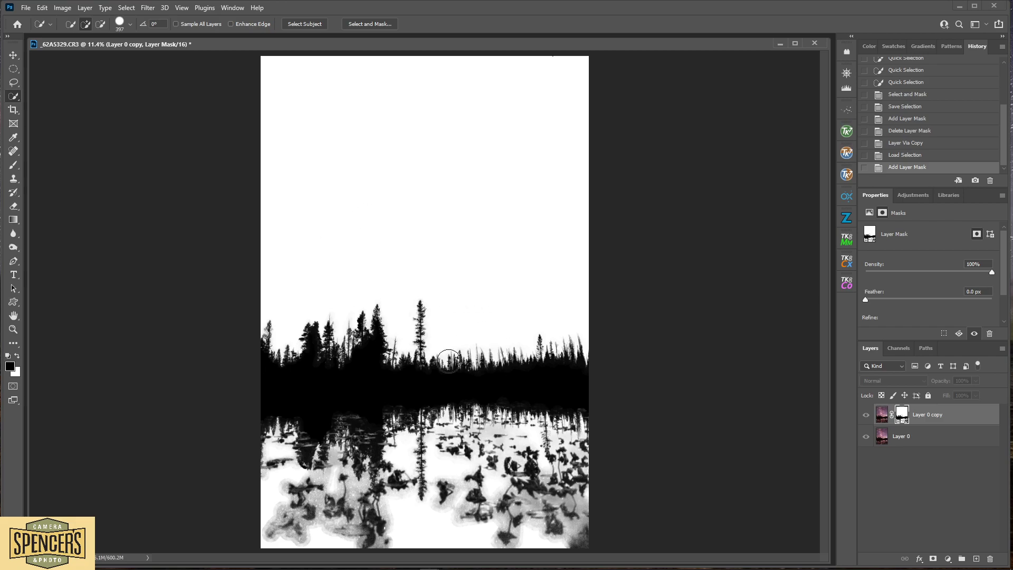
click(880, 414)
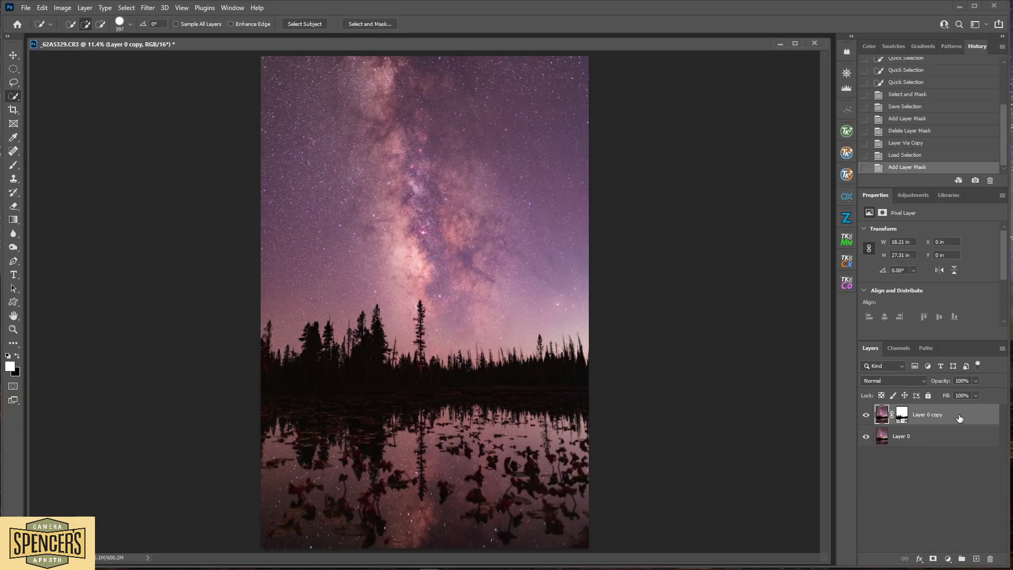
Duplicate the masked layer as Layer 0 copy 2 and invert its mask to reveal the treeline
key(ctrl+j)
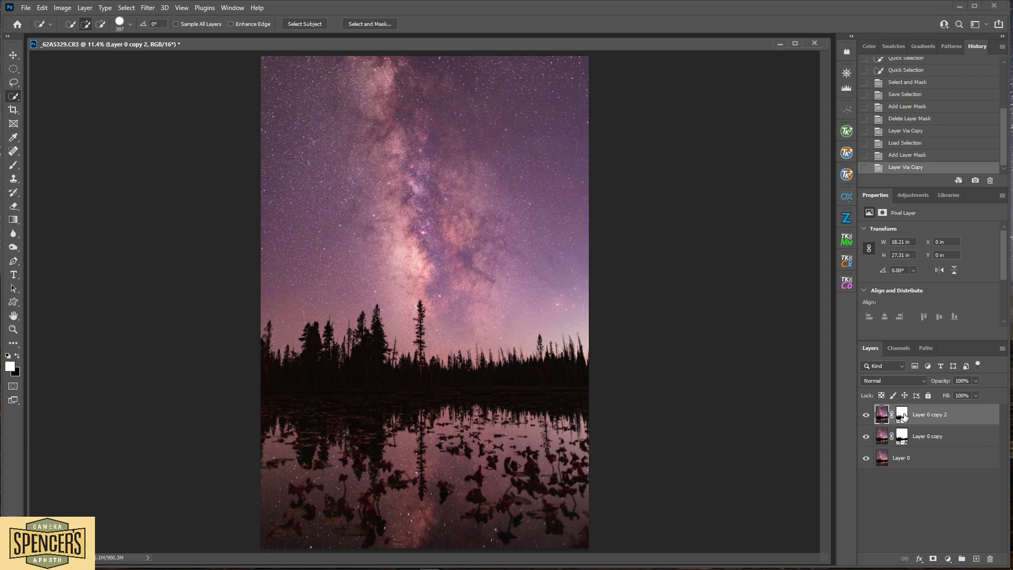
click(902, 416)
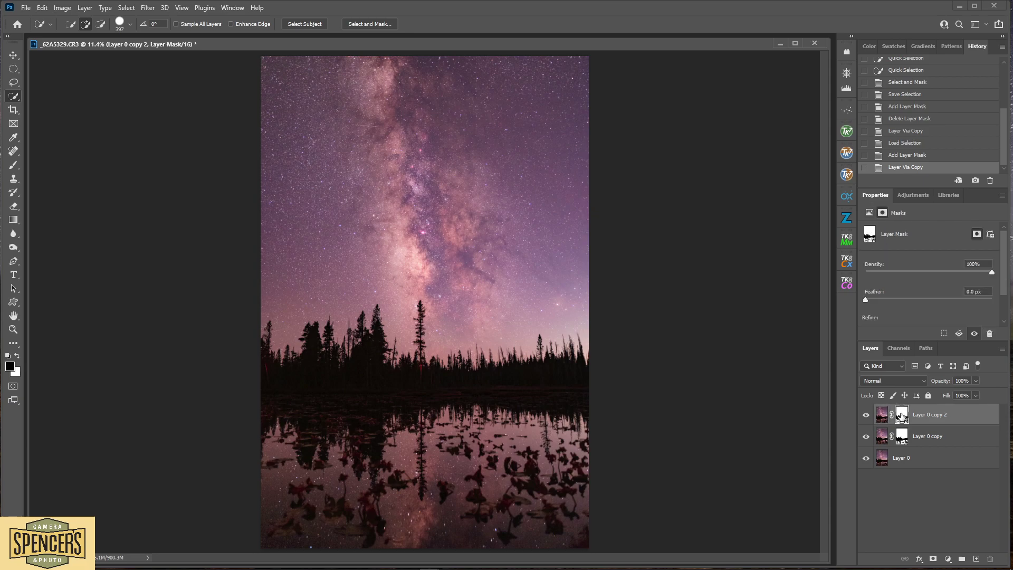
alt+click(903, 415)
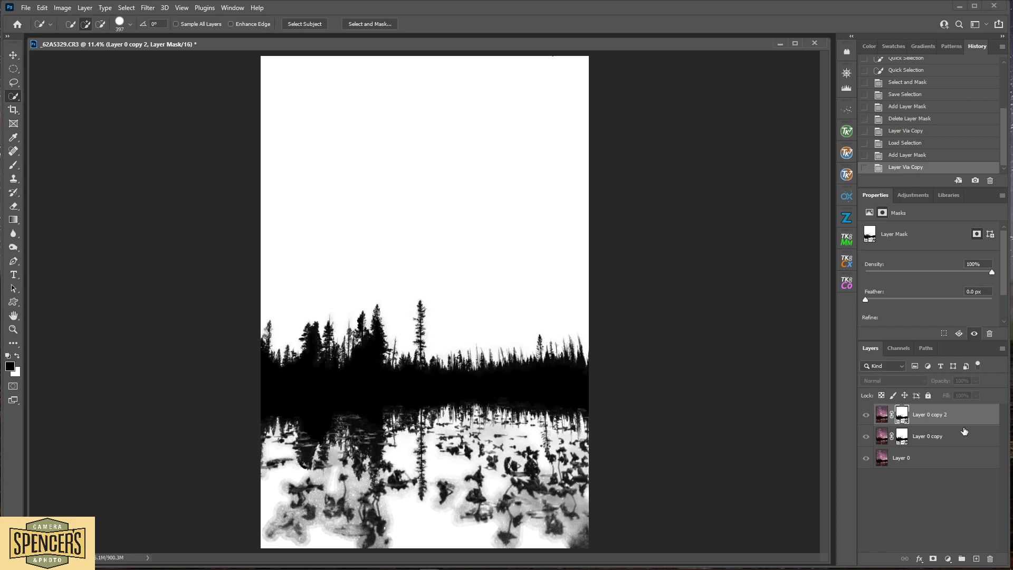
key(ctrl+i)
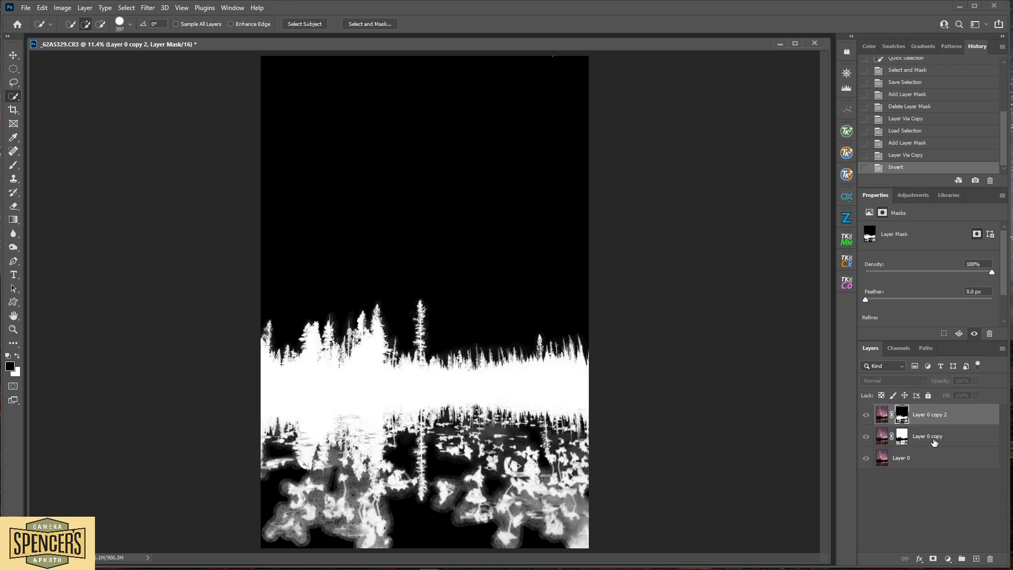
click(882, 417)
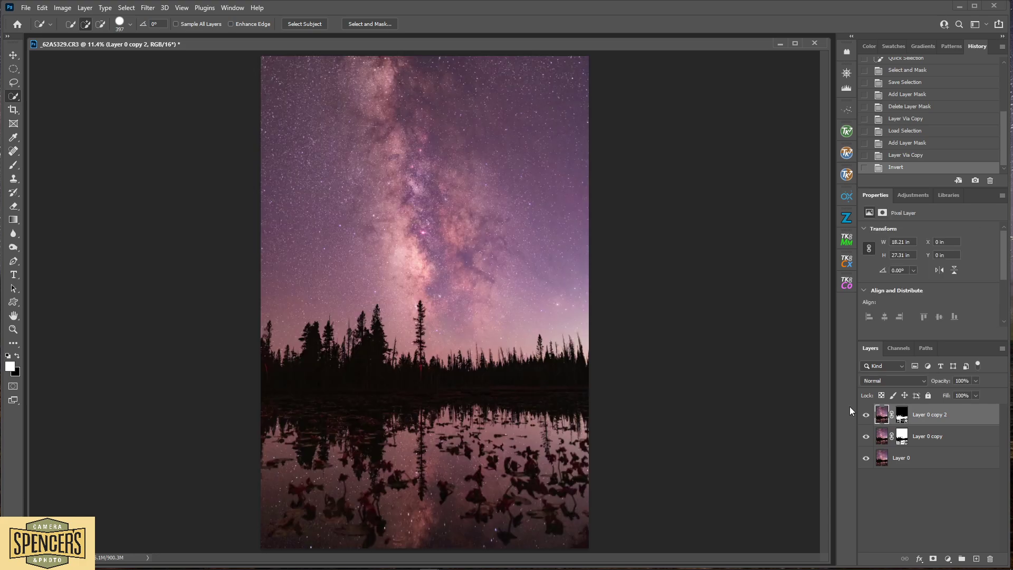
Compare the inverted mask of Layer 0 copy 2 with the sky mask of Layer 0 copy
click(902, 417)
alt+click(903, 416)
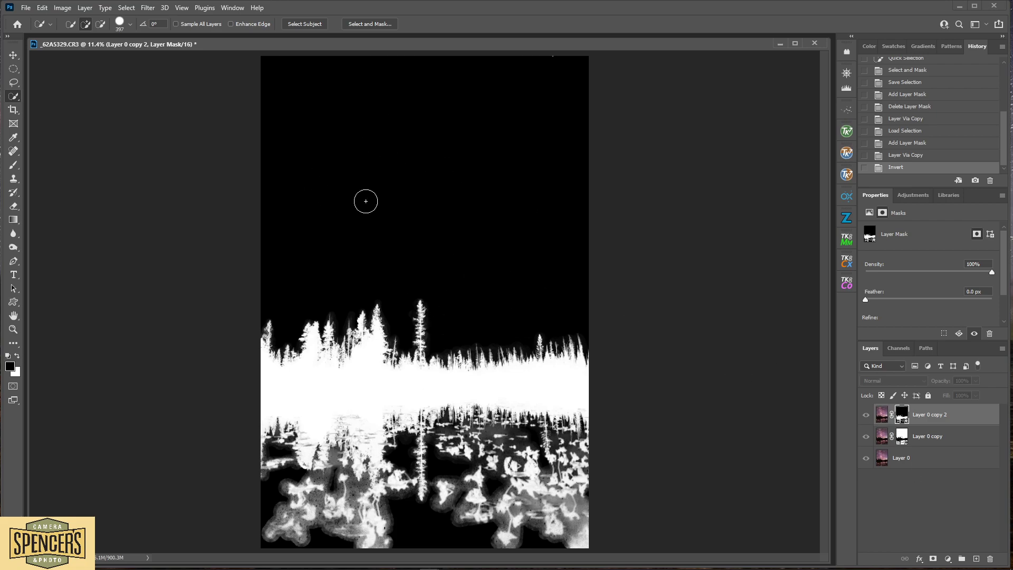
alt+click(902, 437)
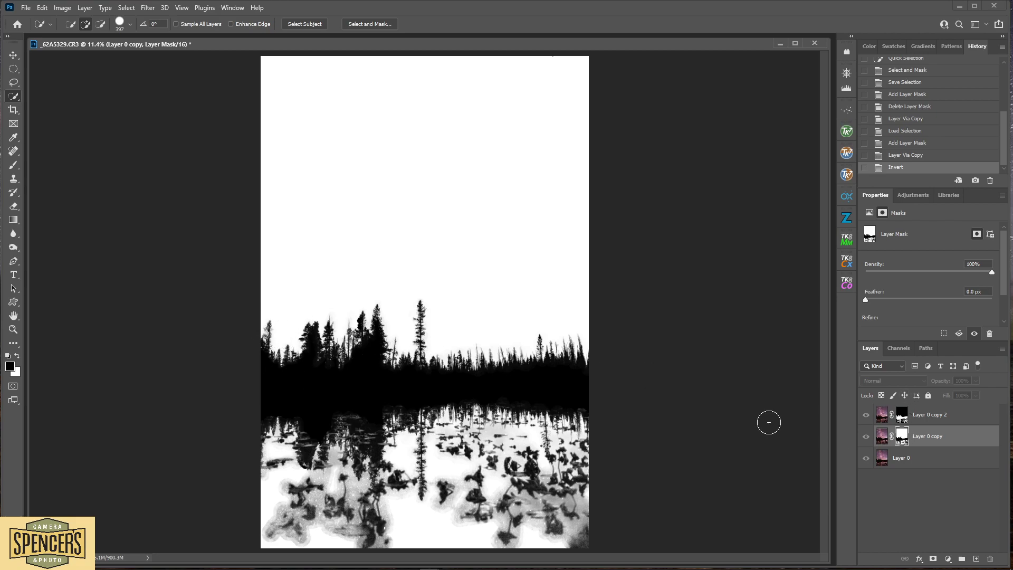
click(881, 438)
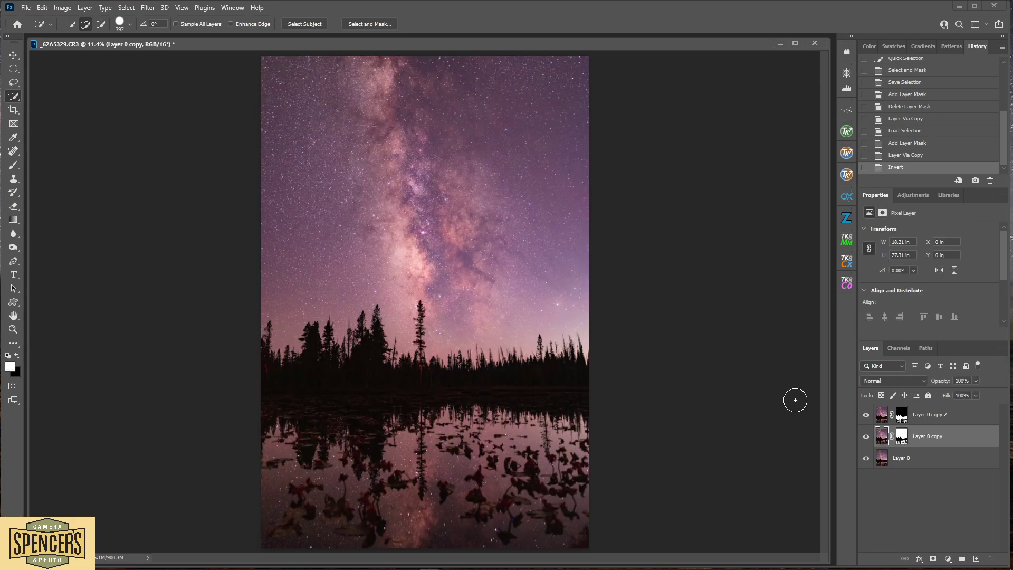